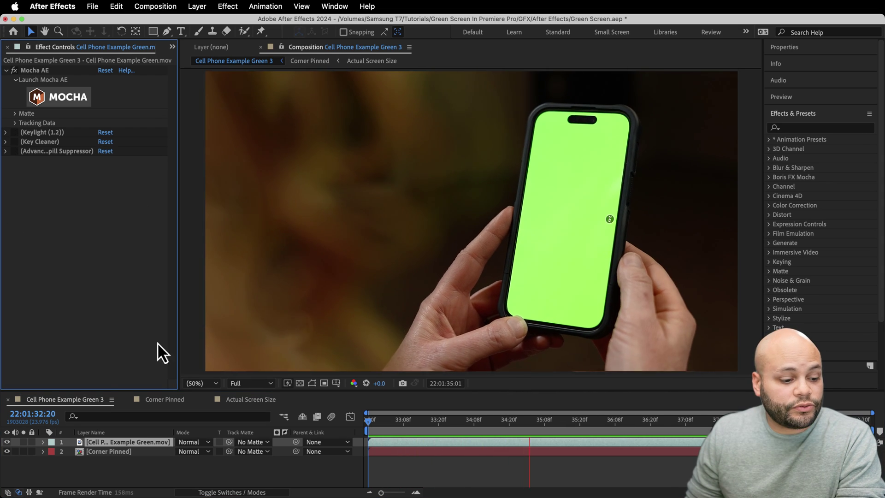
Step: Hide the green phone layer and preview the Corner Pinned clip on its own
{"action": "left_click", "coordinate": [7, 442]}
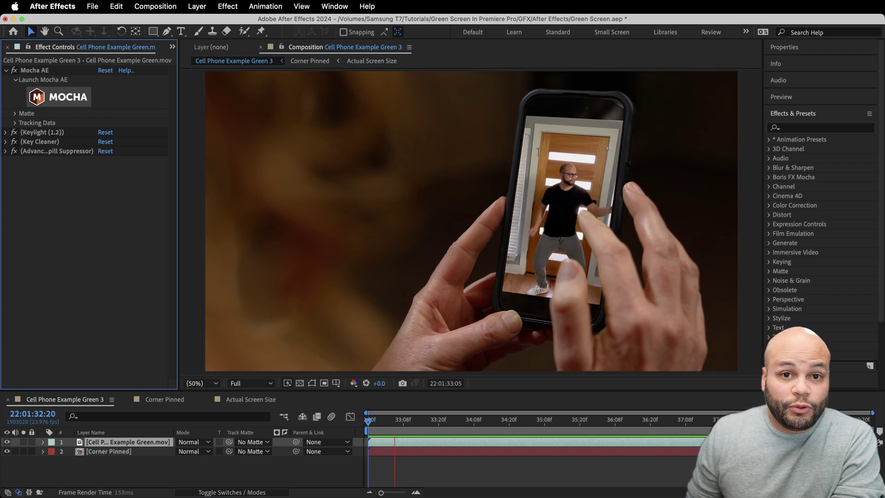
{"action": "left_click", "coordinate": [353, 425]}
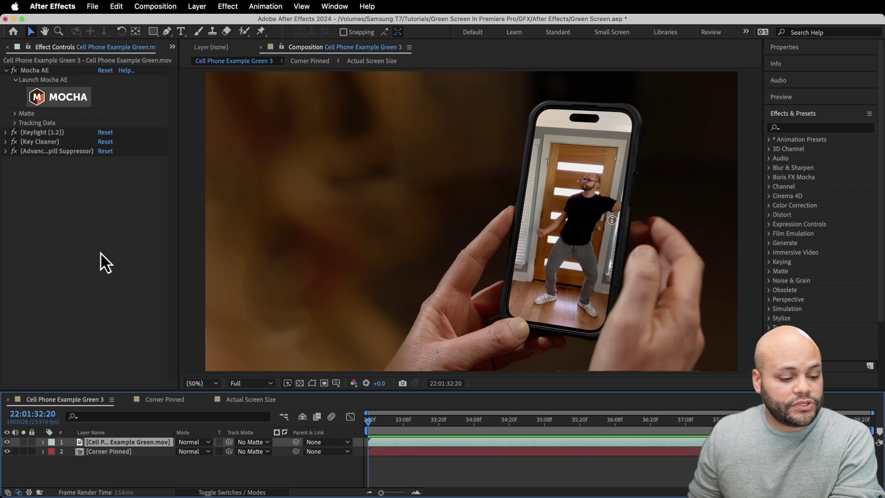
{"action": "left_click", "coordinate": [7, 441]}
{"action": "left_click", "coordinate": [93, 454]}
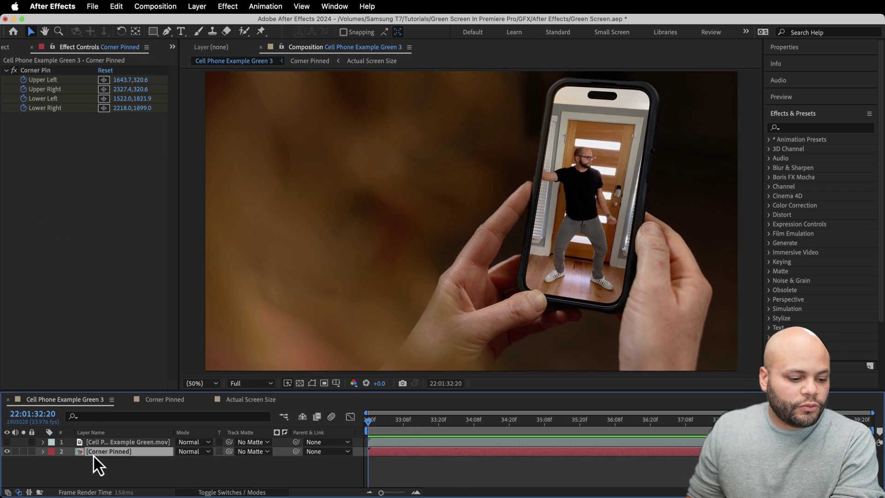
{"action": "key", "text": "space"}
Step: Check the Corner Pin effect, then show and select the green phone layer again
{"action": "left_click", "coordinate": [37, 70]}
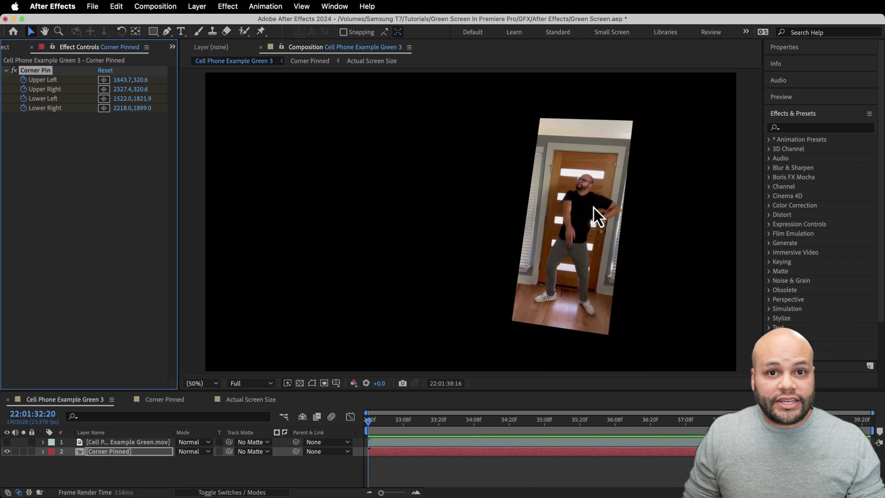
{"action": "left_click", "coordinate": [6, 441]}
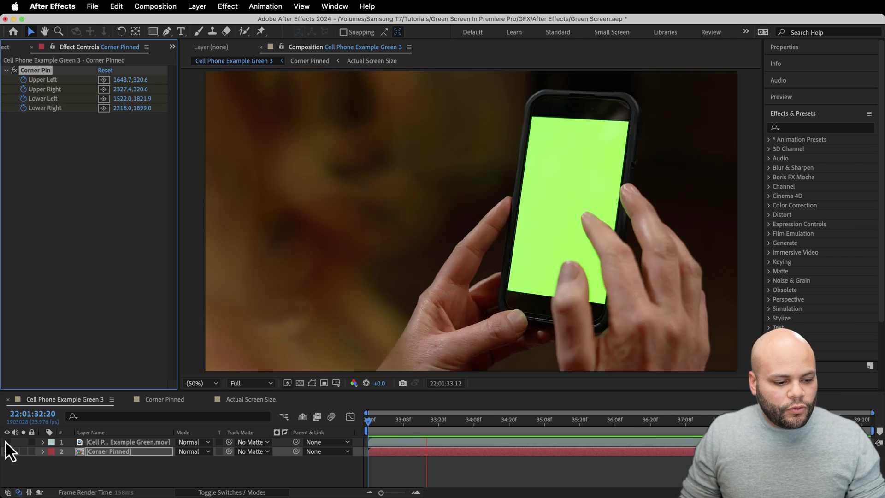
{"action": "left_click", "coordinate": [97, 440]}
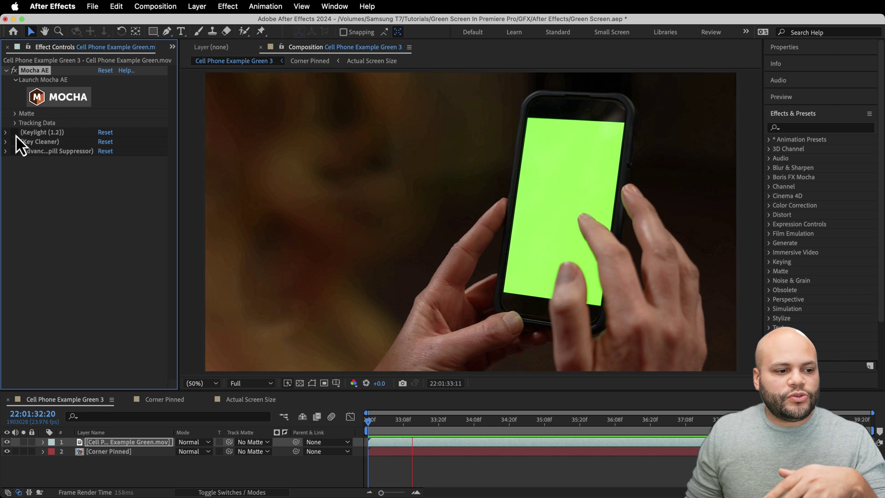
Step: Enable the Keylight, Key Cleaner and Spill Suppressor effects together
{"action": "left_click_drag", "start_coordinate": [15, 135], "coordinate": [16, 150]}
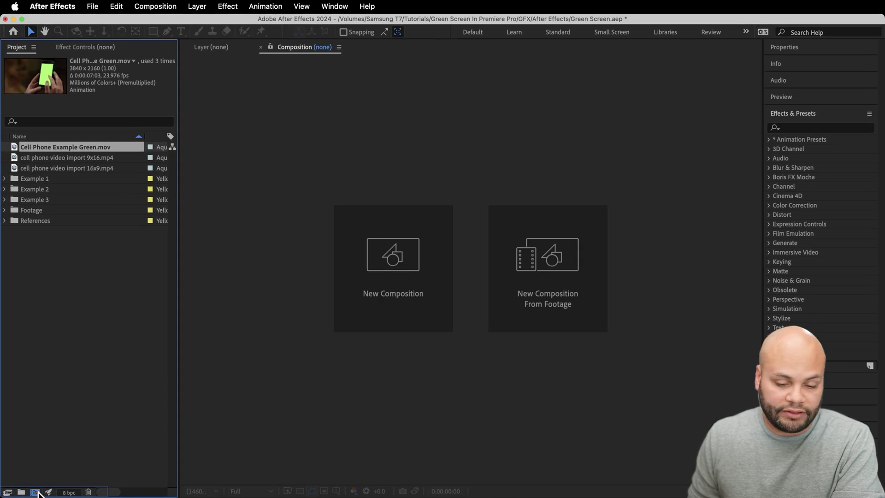
Step: Create comp Cell Phone Example Green 4 from Cell Phone Example Green.mov
{"action": "left_click_drag", "start_coordinate": [37, 493], "coordinate": [37, 493]}
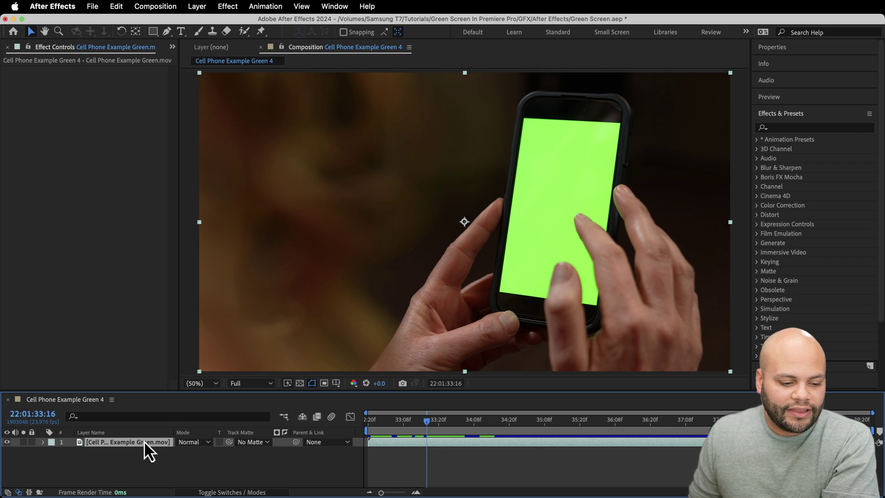
Step: Apply Boris FX Mocha > Mocha AE to the phone layer and launch the Mocha tracker
{"action": "left_click", "coordinate": [234, 7]}
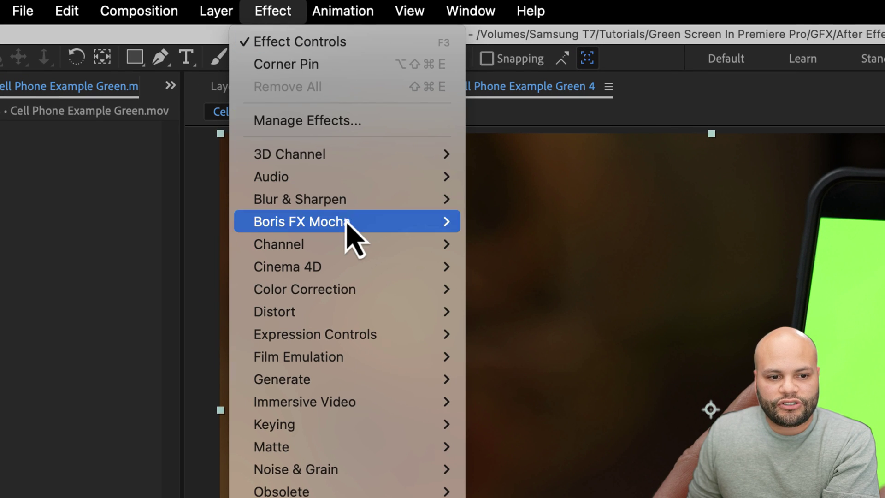
{"action": "mouse_move", "coordinate": [425, 230]}
{"action": "left_click", "coordinate": [528, 229]}
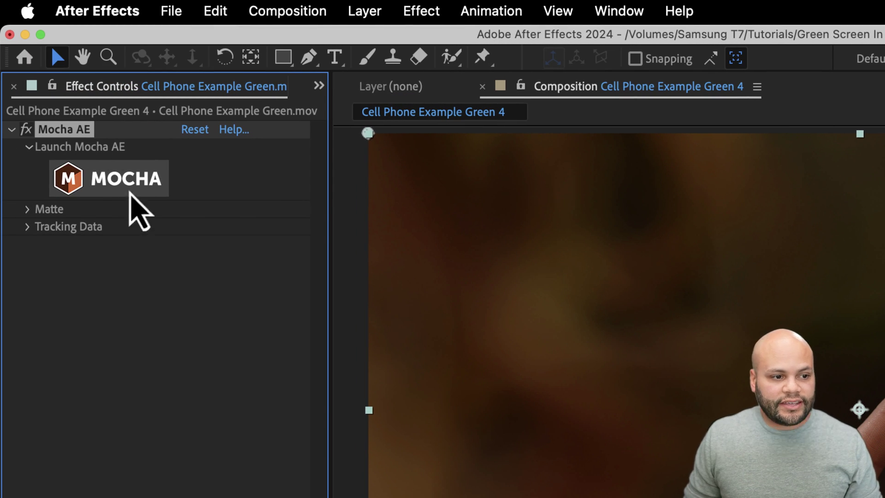
{"action": "left_click", "coordinate": [129, 192]}
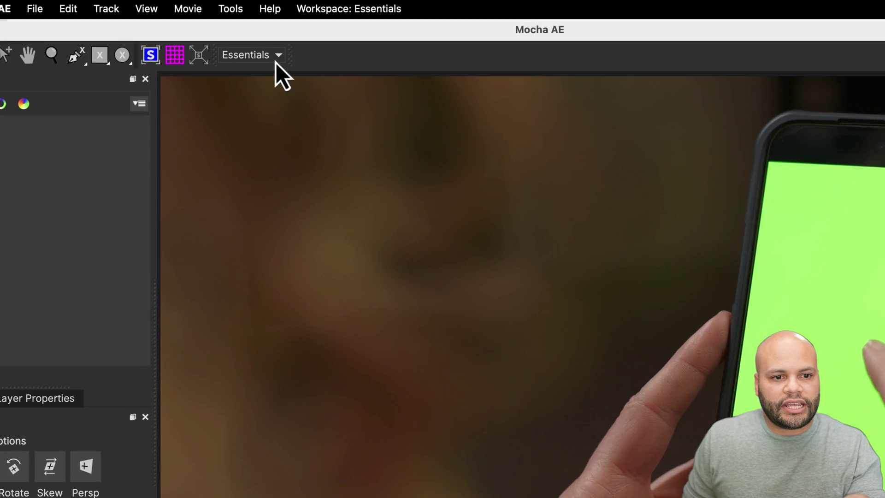
{"action": "left_click", "coordinate": [242, 39]}
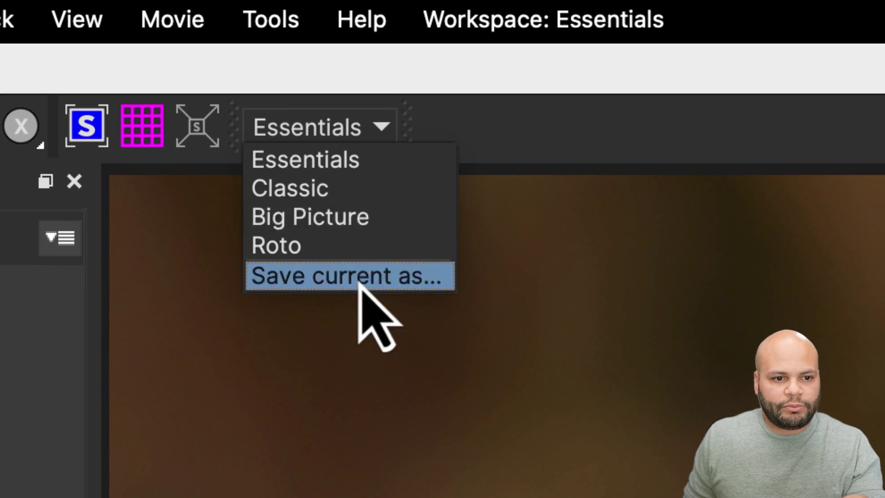
{"action": "left_click", "coordinate": [636, 21]}
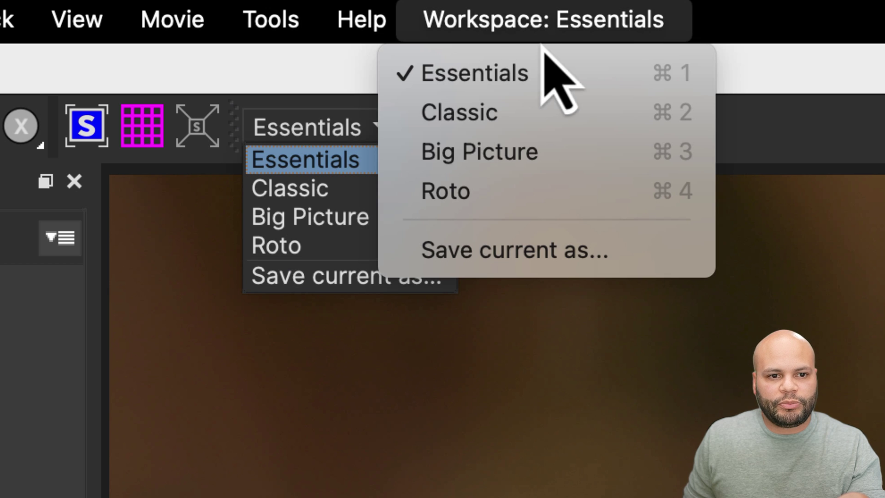
{"action": "left_click", "coordinate": [811, 131]}
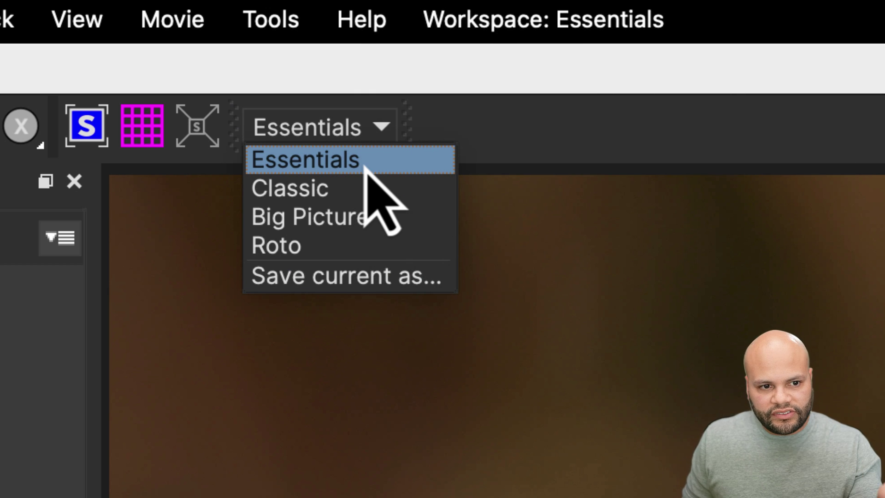
{"action": "left_click", "coordinate": [366, 167]}
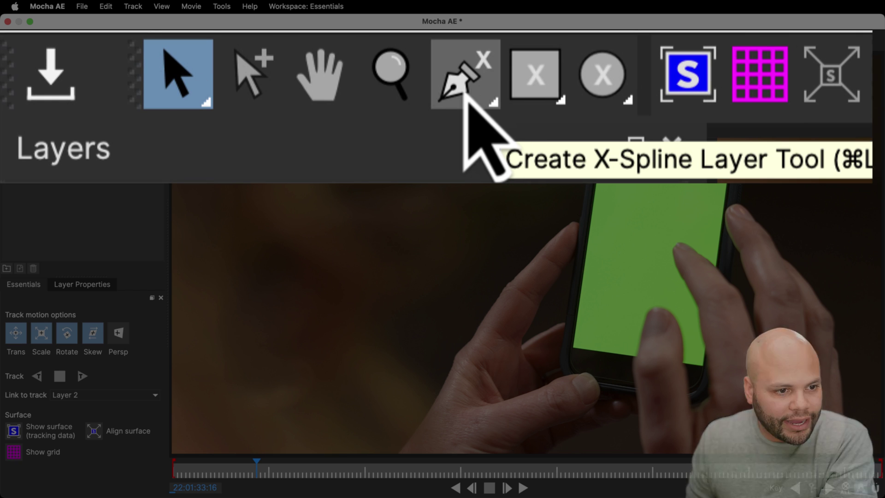
Step: Draw an X-spline shape around the phone and hands, then pull its corners in tighter
{"action": "left_click", "coordinate": [111, 40]}
{"action": "left_click", "coordinate": [583, 69]}
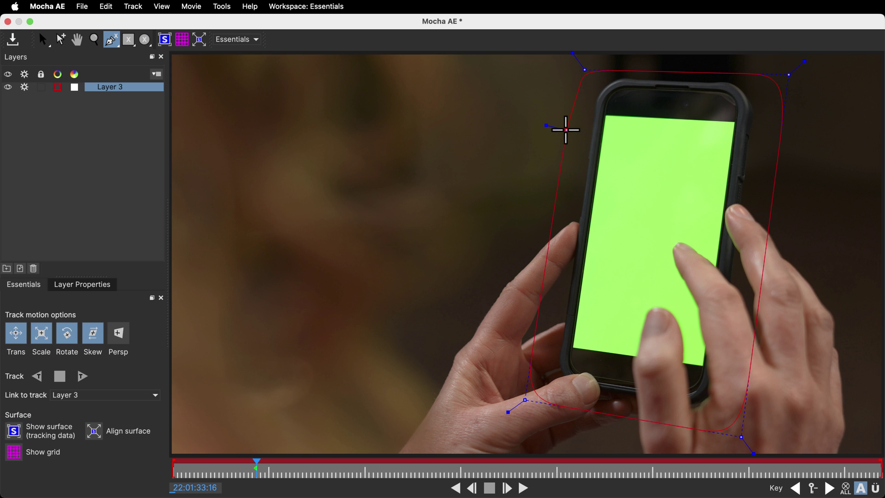
{"action": "right_click", "coordinate": [567, 131]}
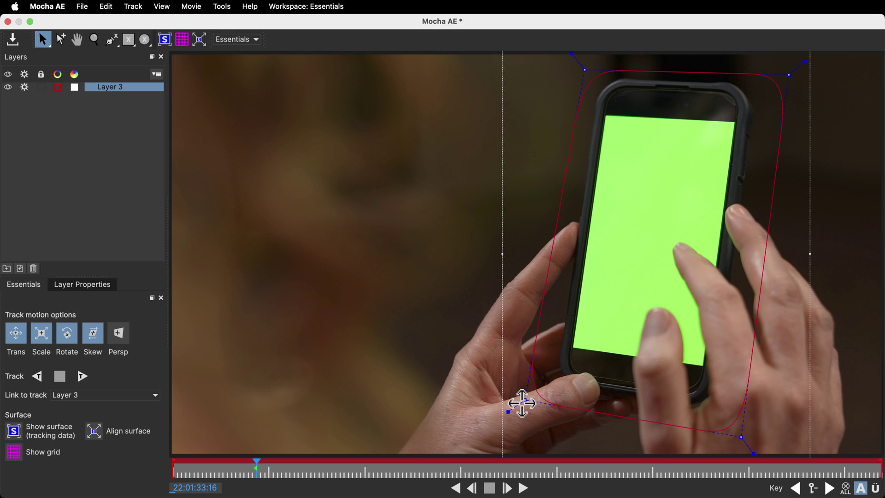
{"action": "left_click_drag", "start_coordinate": [522, 403], "coordinate": [531, 401]}
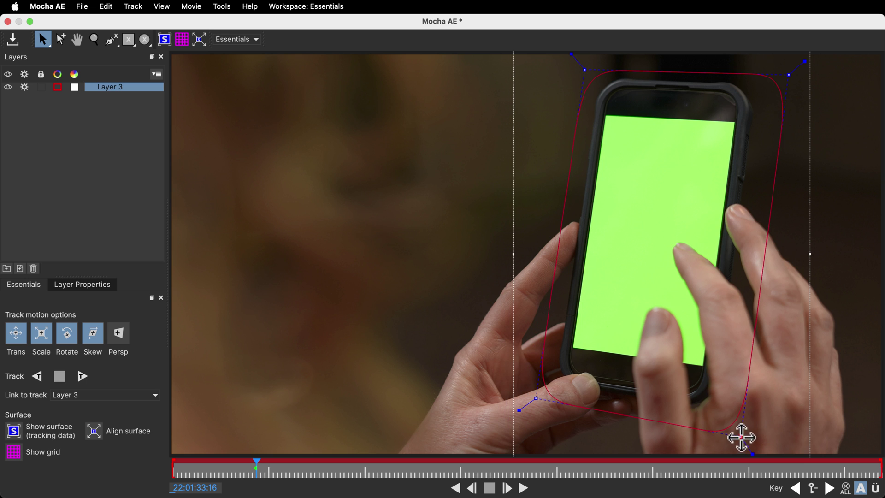
{"action": "left_click_drag", "start_coordinate": [739, 435], "coordinate": [735, 430]}
{"action": "left_click_drag", "start_coordinate": [789, 74], "coordinate": [771, 75]}
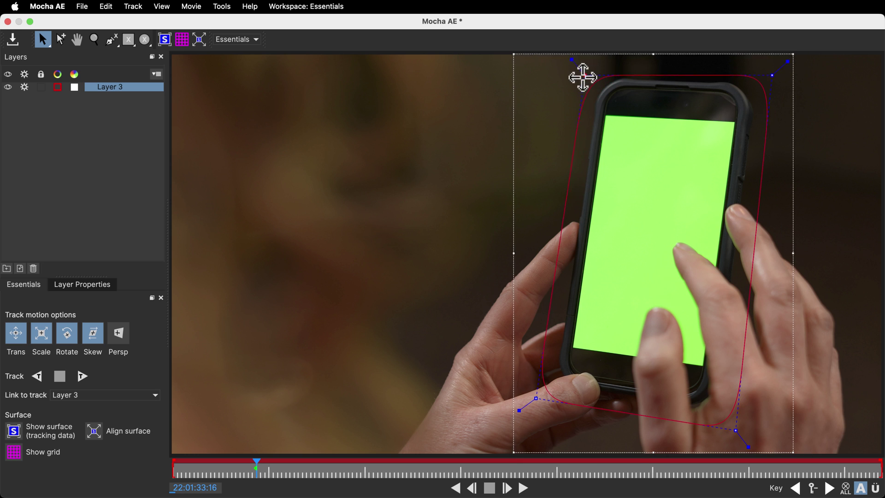
Step: Rename spline Layer 3 to 'Cell Phone Screen'
{"action": "key", "text": "a"}
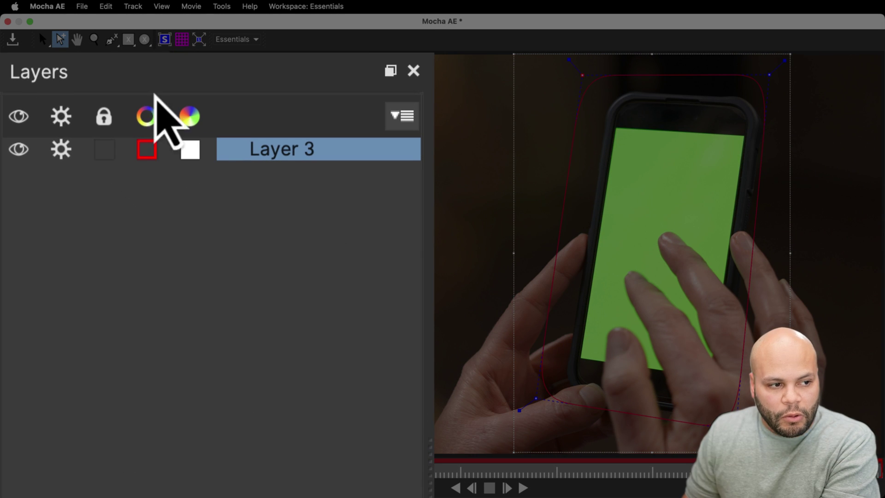
{"action": "double_click", "coordinate": [279, 150]}
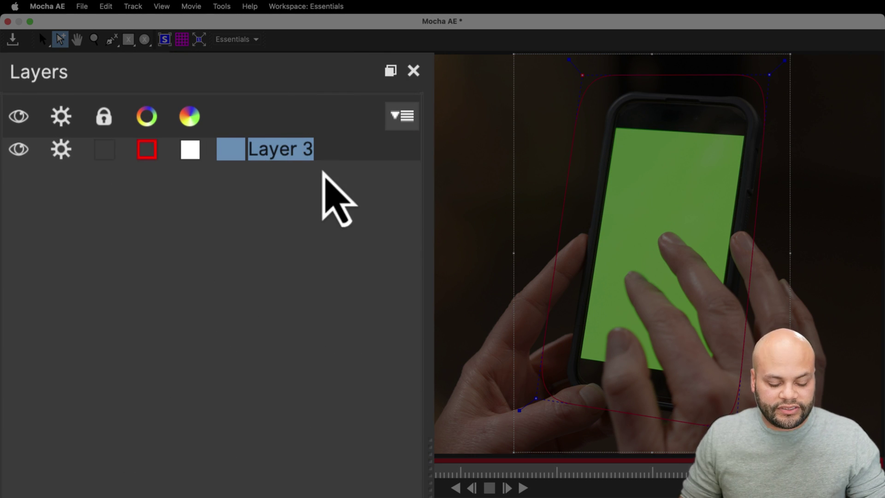
{"action": "type", "text": "Cell Phone Screen"}
{"action": "key", "text": "Return"}
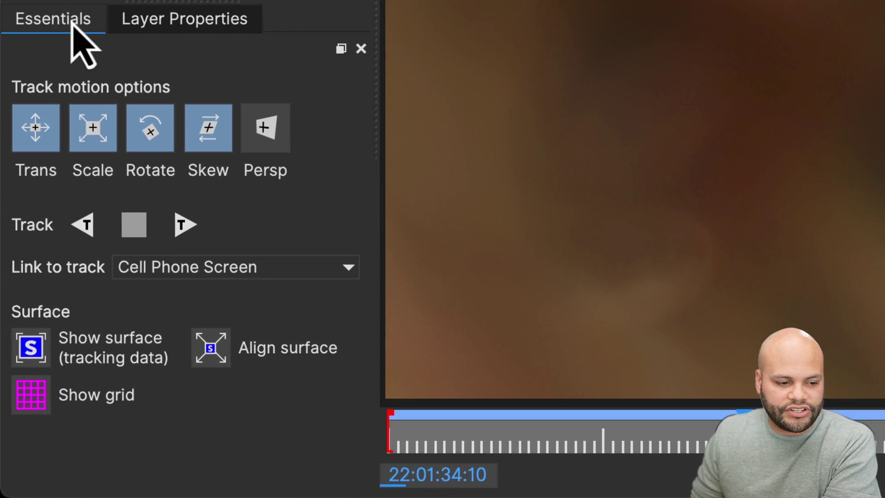
Step: Review the layer's in, out and blend properties, then return to the tracking options
{"action": "left_click", "coordinate": [79, 288]}
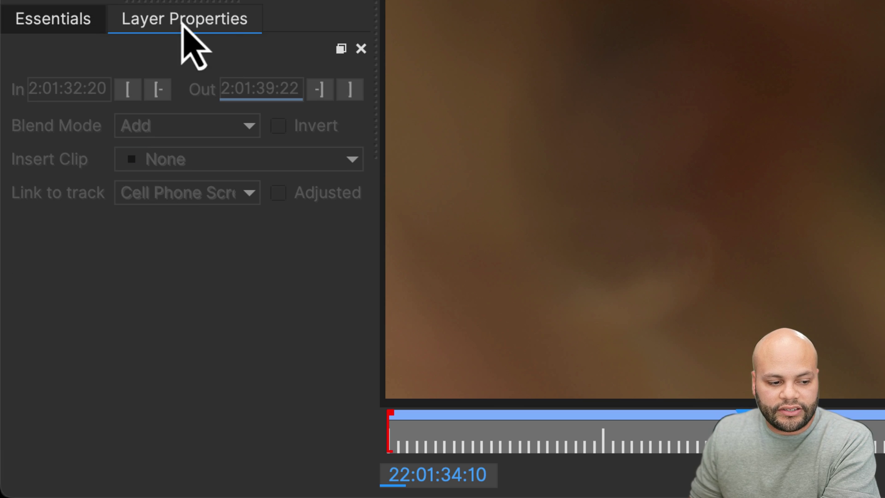
{"action": "left_click", "coordinate": [46, 19]}
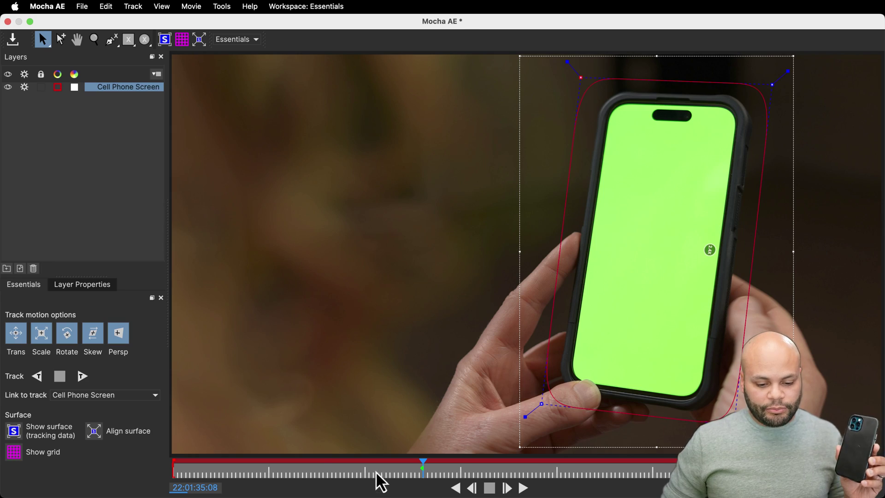
{"action": "left_click_drag", "start_coordinate": [377, 473], "coordinate": [278, 469]}
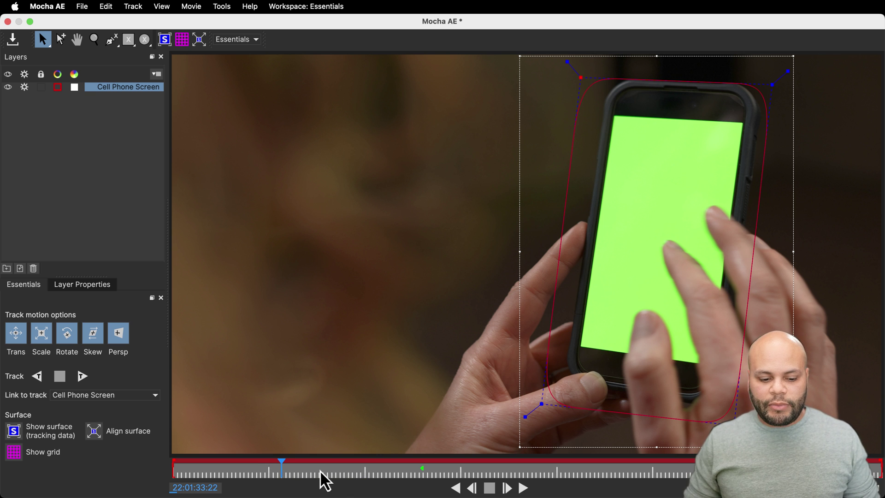
{"action": "left_click_drag", "start_coordinate": [305, 475], "coordinate": [419, 467]}
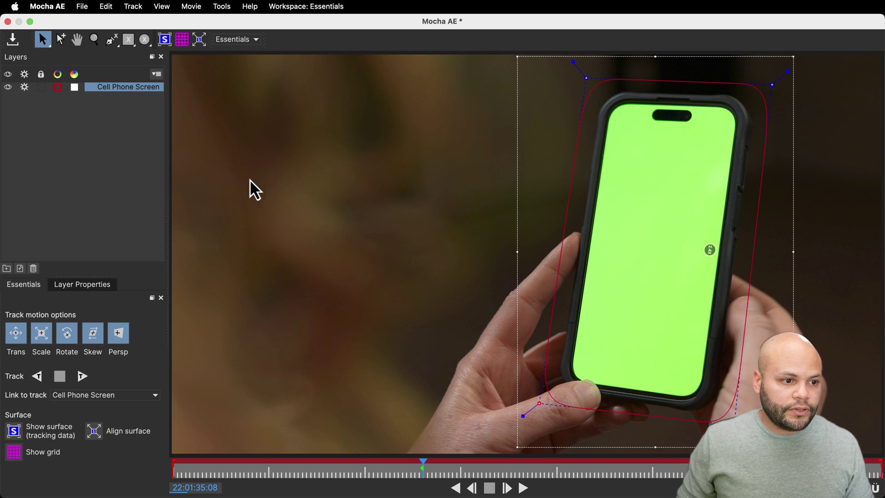
Step: Select the Cell Phone Screen layer and switch from the X+ spline tool back to plain X-spline
{"action": "left_click", "coordinate": [86, 88]}
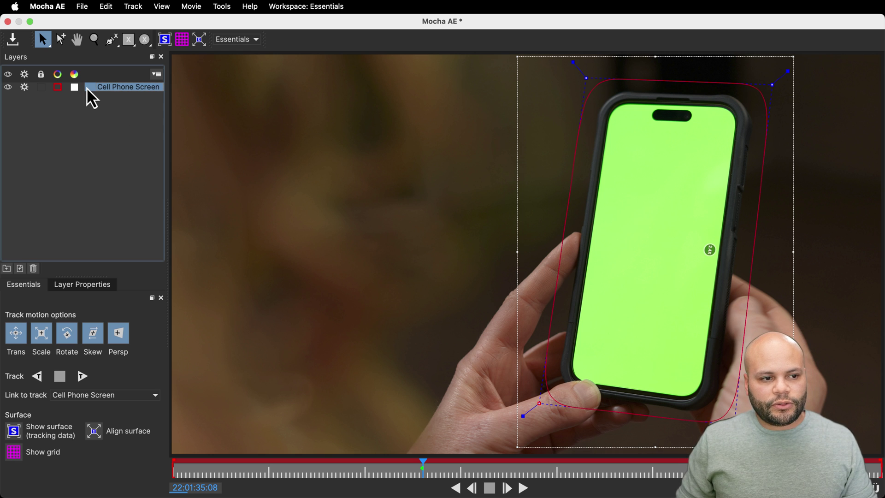
{"action": "left_click", "coordinate": [111, 41]}
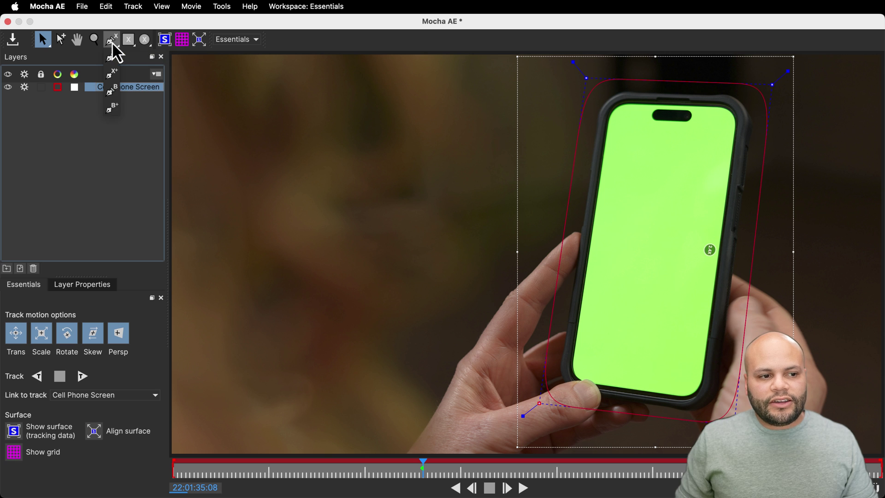
{"action": "left_click", "coordinate": [113, 78]}
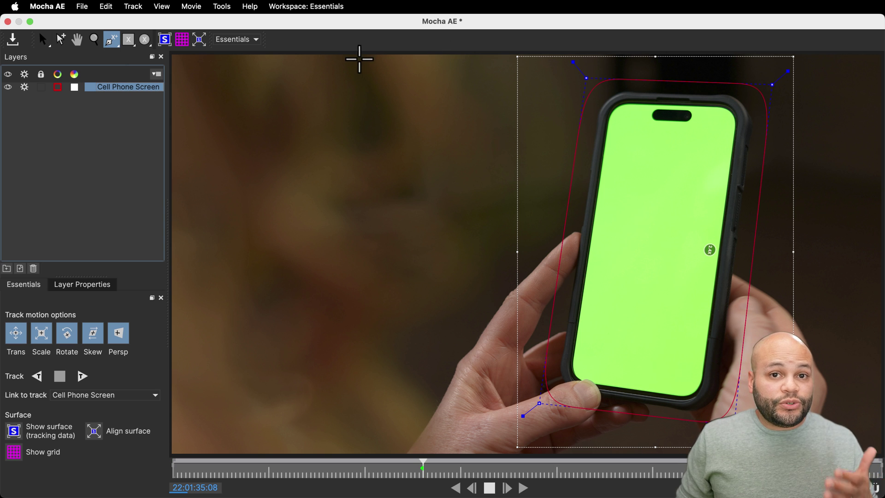
{"action": "left_click", "coordinate": [111, 41]}
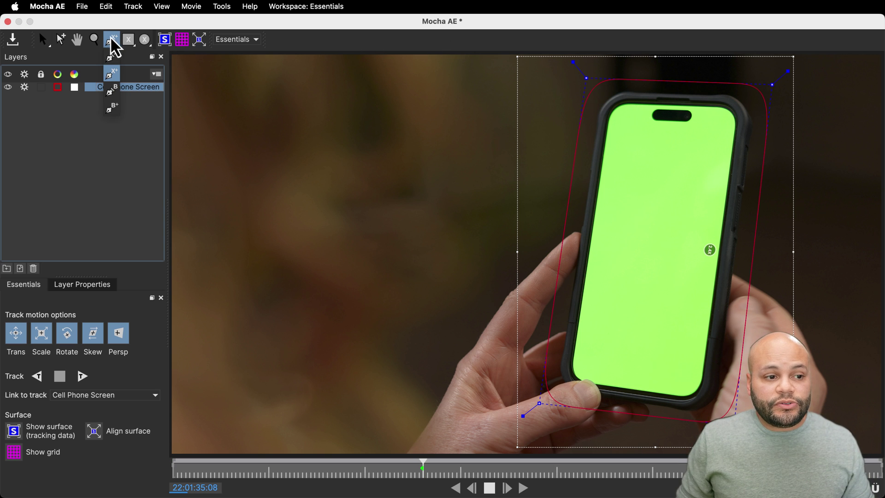
{"action": "left_click", "coordinate": [115, 59]}
Step: Undo two stray shape points, removing the accidental Layer 4
{"action": "left_click", "coordinate": [319, 89]}
{"action": "left_click", "coordinate": [395, 171]}
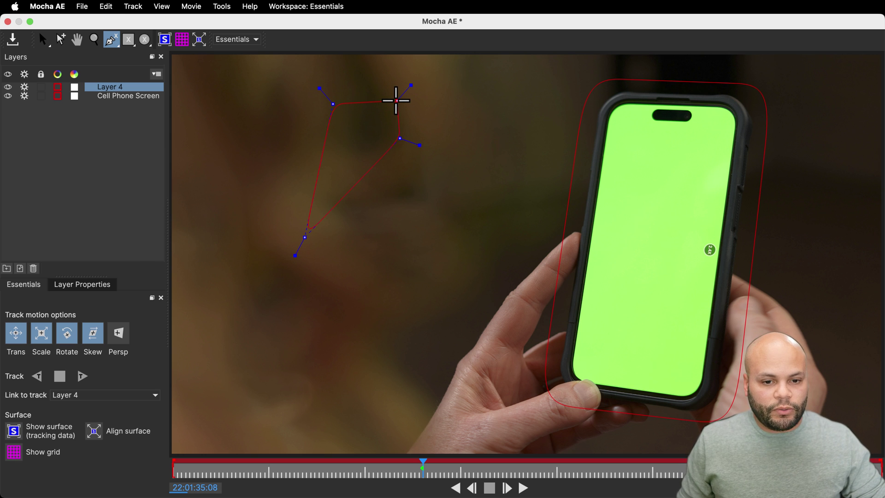
{"action": "key", "text": "super+z"}
{"action": "key", "text": "super+z"}
{"action": "key", "text": "super+z"}
{"action": "key", "text": "super+z"}
Step: Add a four-point X-spline to Cell Phone Screen around the green screen's corners
{"action": "left_click", "coordinate": [111, 41]}
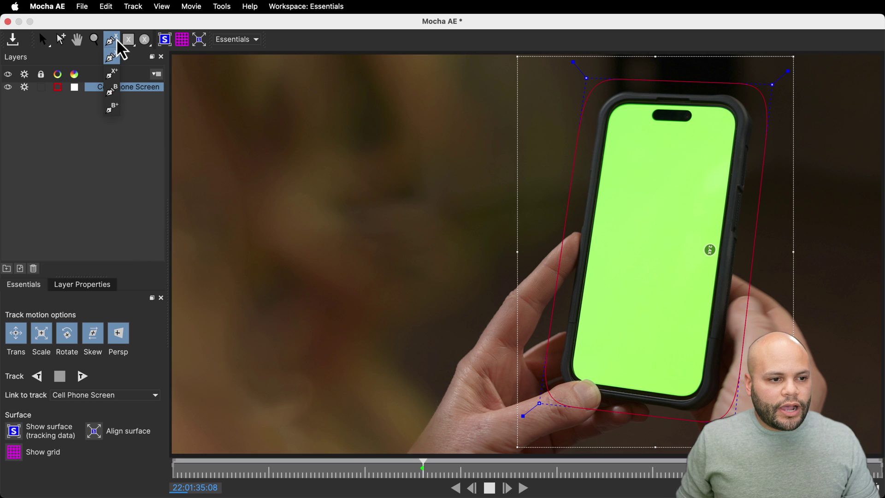
{"action": "left_click", "coordinate": [113, 75]}
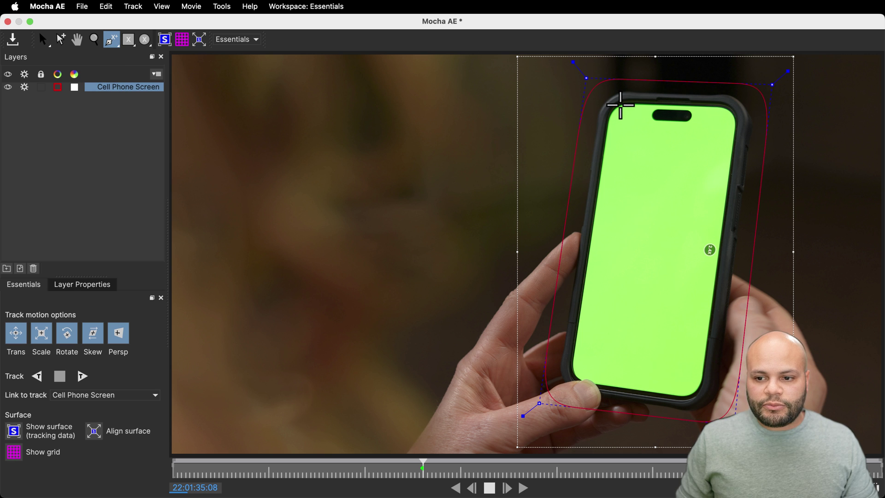
{"action": "left_click", "coordinate": [620, 104]}
{"action": "left_click", "coordinate": [720, 108]}
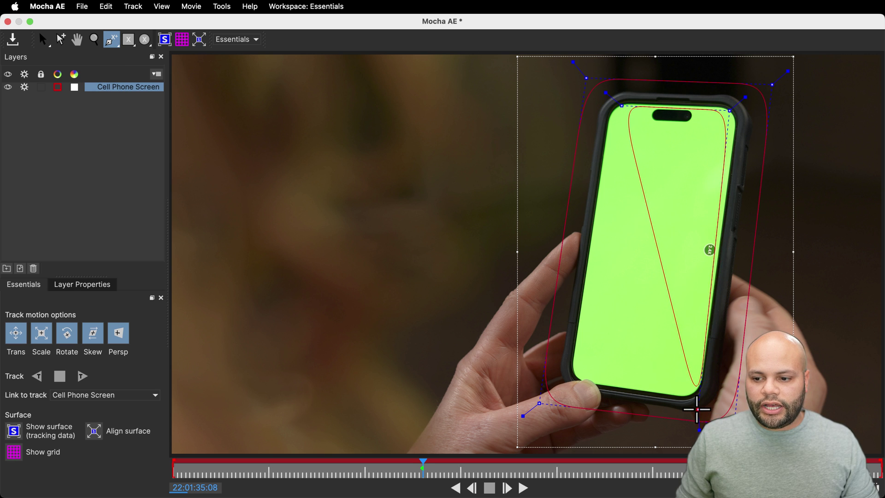
{"action": "left_click", "coordinate": [683, 404]}
{"action": "left_click", "coordinate": [580, 385]}
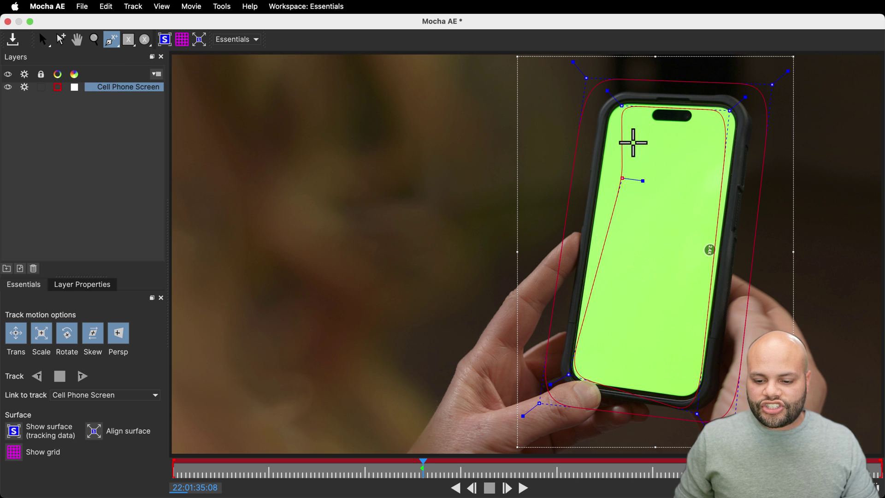
{"action": "left_click", "coordinate": [612, 112]}
Step: Drag each of the four points onto the green screen's exact corners
{"action": "left_click_drag", "start_coordinate": [625, 106], "coordinate": [612, 100]}
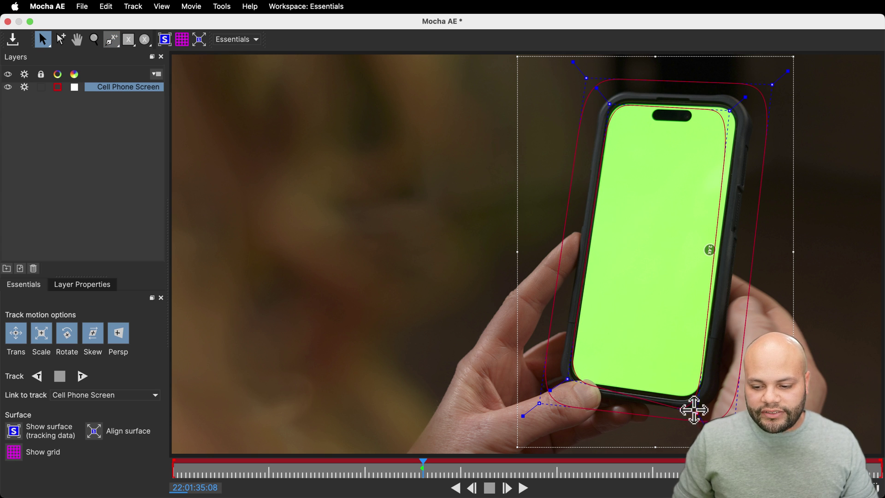
{"action": "left_click_drag", "start_coordinate": [693, 403], "coordinate": [700, 393]}
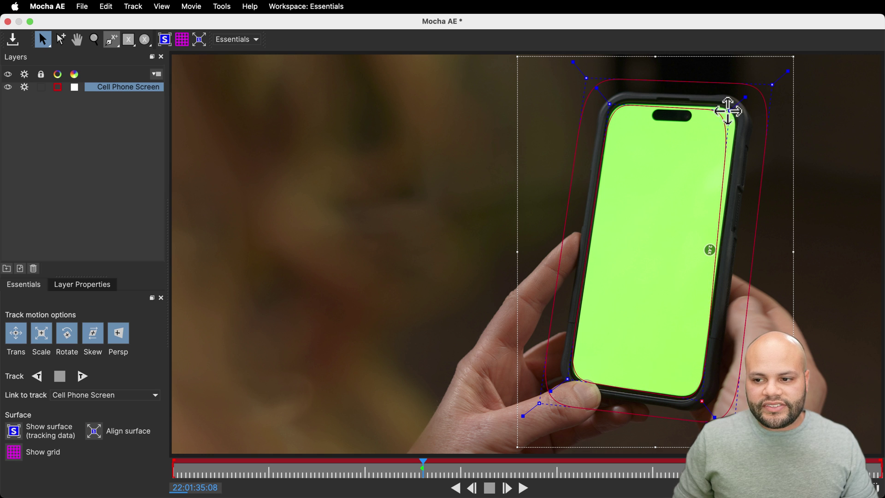
{"action": "left_click_drag", "start_coordinate": [728, 109], "coordinate": [740, 108]}
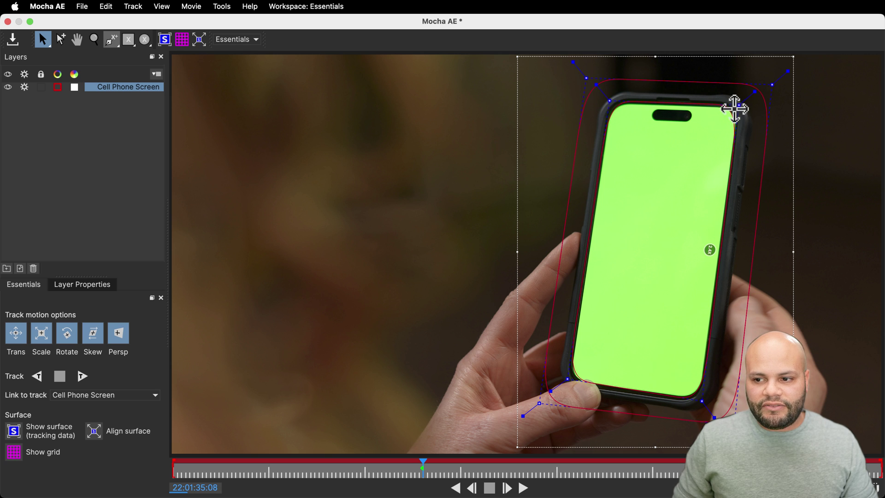
{"action": "left_click_drag", "start_coordinate": [705, 403], "coordinate": [701, 403]}
{"action": "left_click_drag", "start_coordinate": [566, 379], "coordinate": [567, 382]}
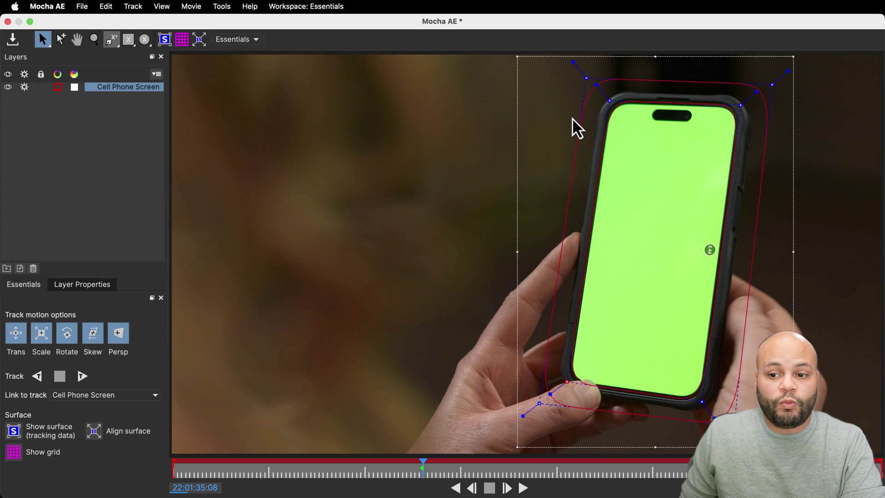
Step: Switch to Classic and back to Essentials, then track Cell Phone Screen forward to frame 151
{"action": "left_click", "coordinate": [221, 40]}
{"action": "left_click", "coordinate": [221, 59]}
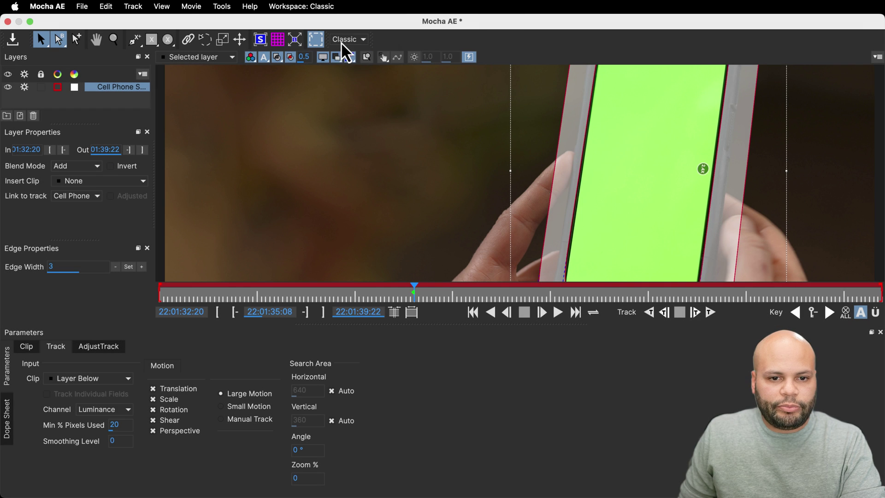
{"action": "left_click", "coordinate": [346, 40]}
{"action": "left_click", "coordinate": [341, 49]}
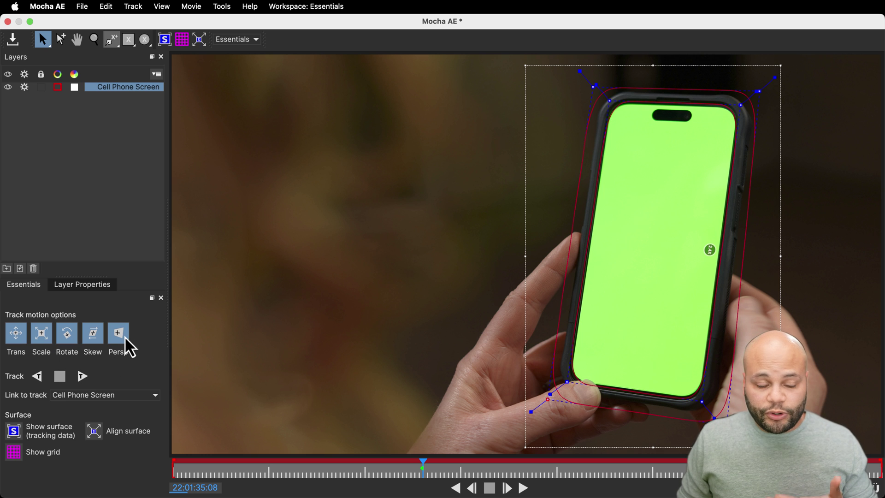
{"action": "left_click", "coordinate": [82, 376]}
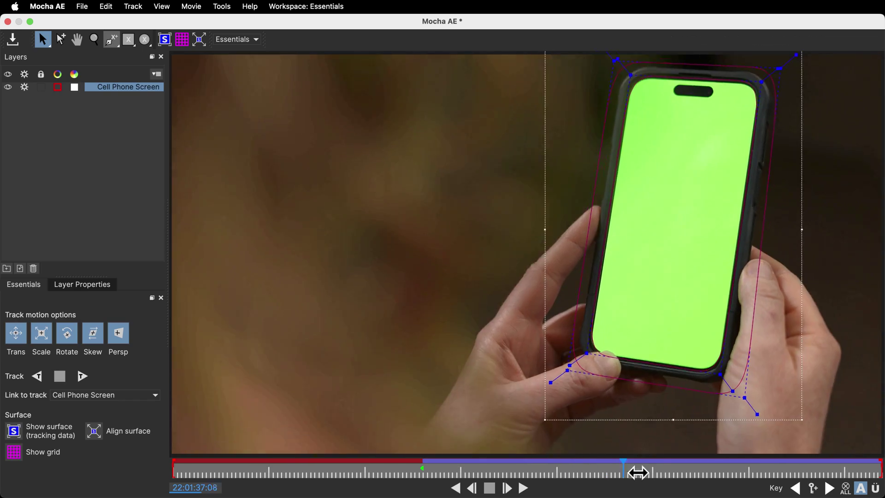
Step: Scrub back and forth through the Cell Phone Screen track to check it holds to the clip's end
{"action": "left_click_drag", "start_coordinate": [636, 468], "coordinate": [576, 469]}
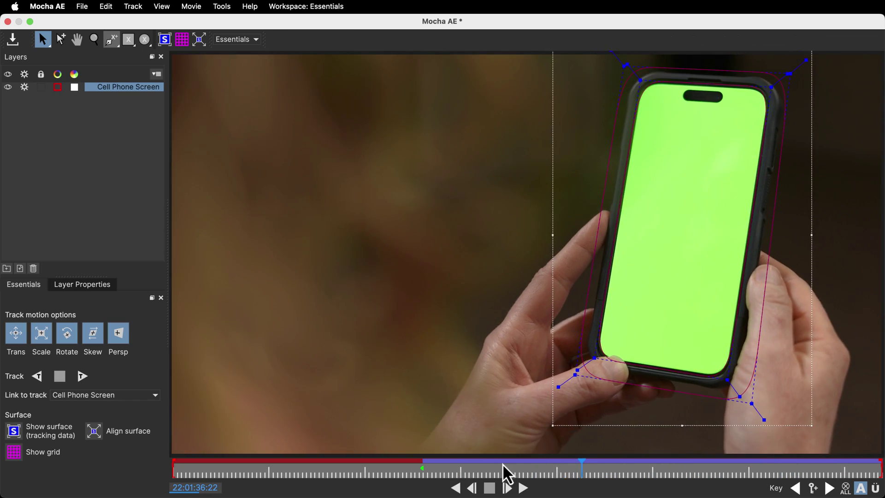
{"action": "left_click_drag", "start_coordinate": [467, 473], "coordinate": [277, 469]}
{"action": "left_click_drag", "start_coordinate": [401, 473], "coordinate": [535, 471]}
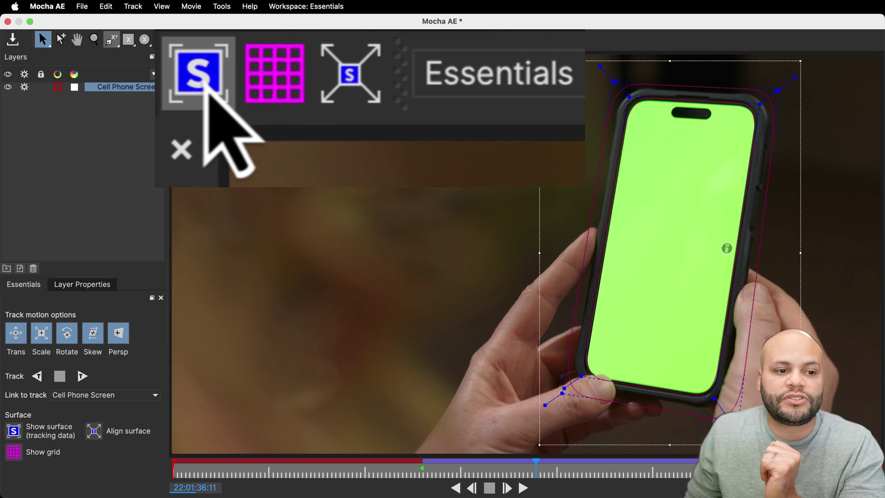
Step: Show the planar surface and drag its top-left and top-right corners onto the phone screen's corners
{"action": "left_click", "coordinate": [165, 40]}
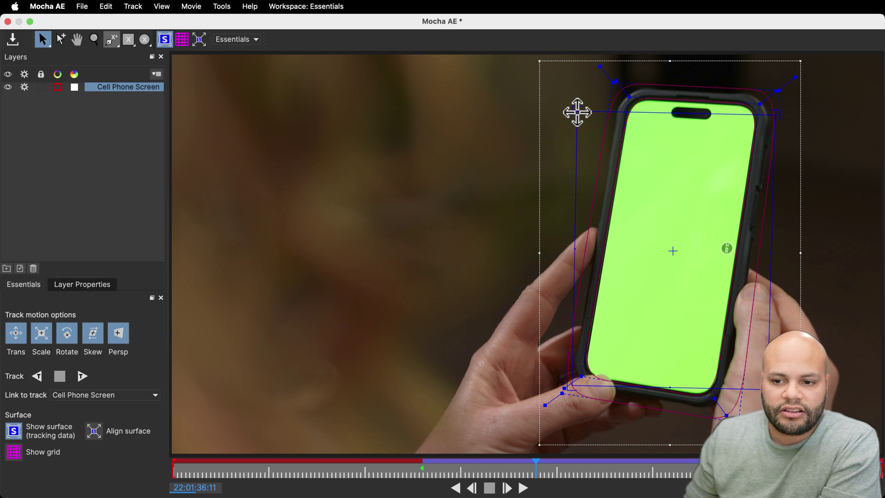
{"action": "left_click_drag", "start_coordinate": [577, 112], "coordinate": [608, 104]}
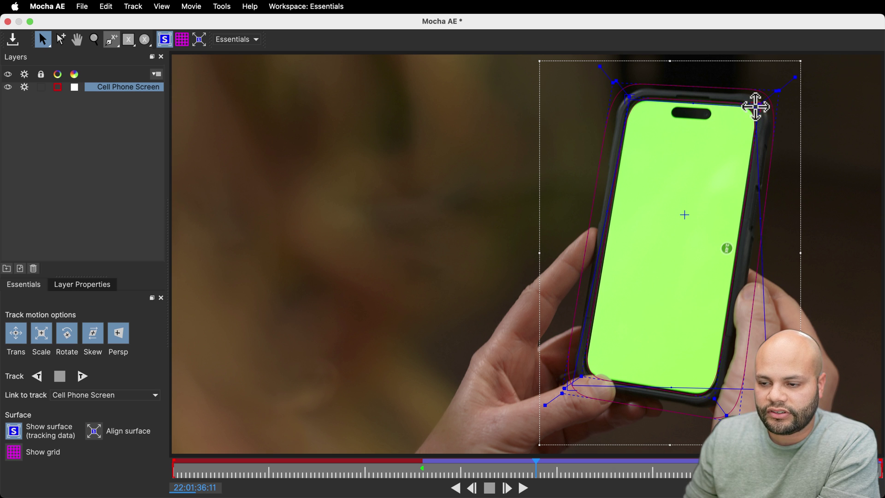
{"action": "left_click_drag", "start_coordinate": [755, 106], "coordinate": [752, 103]}
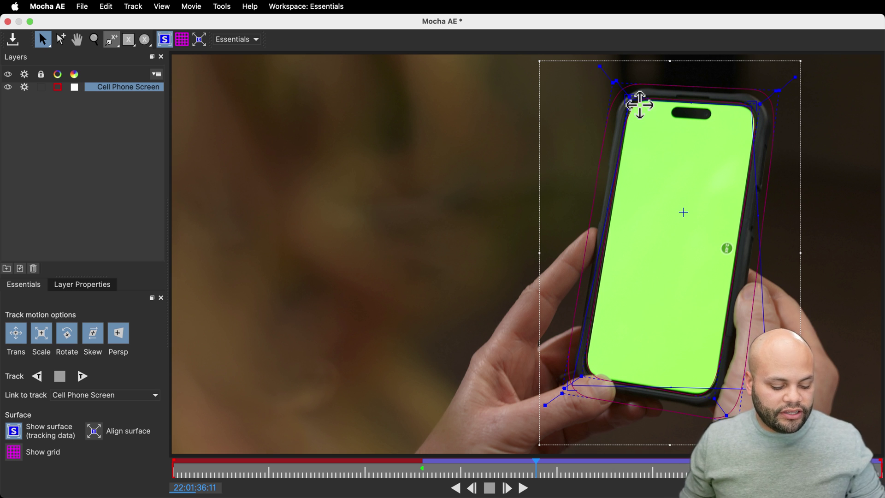
Step: Zoom and pan around the phone screen to inspect the surface corners, then fit the view
{"action": "key", "text": "z"}
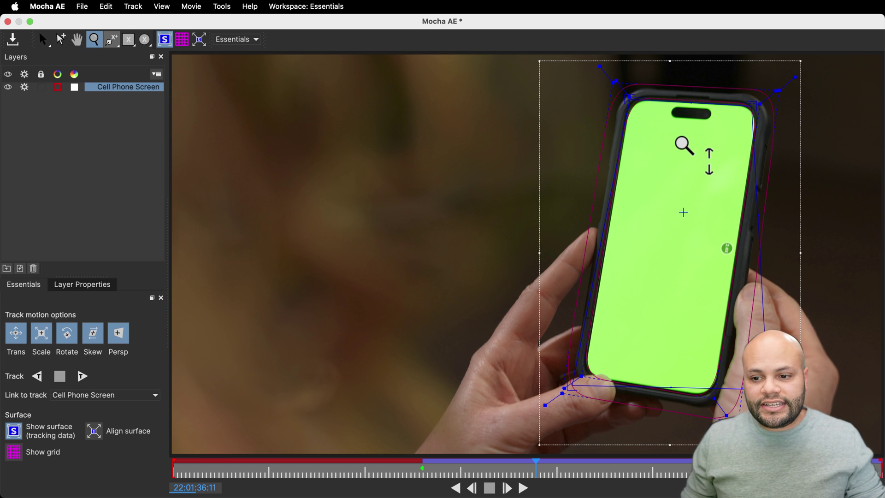
{"action": "left_click", "coordinate": [679, 190]}
{"action": "scroll", "coordinate": [681, 191], "scroll_direction": "down", "scroll_amount": 3}
{"action": "scroll", "coordinate": [679, 190], "scroll_direction": "up", "scroll_amount": 5}
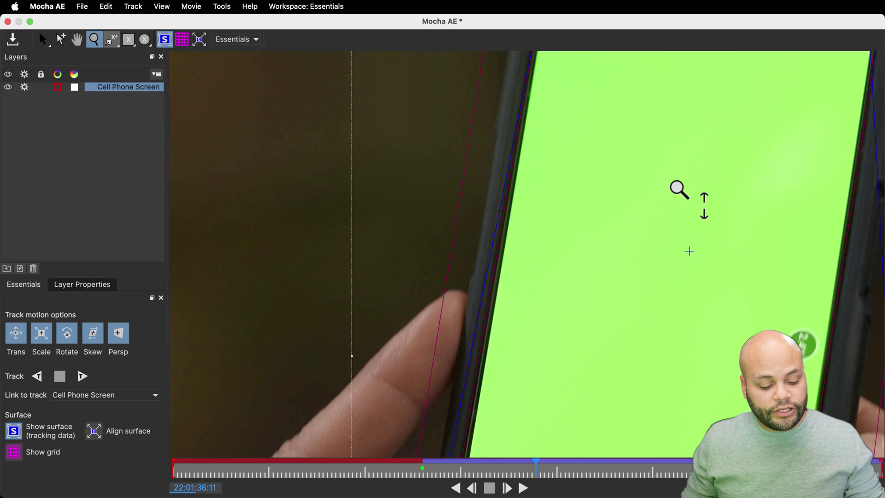
{"action": "scroll", "coordinate": [679, 189], "scroll_direction": "down", "scroll_amount": 3}
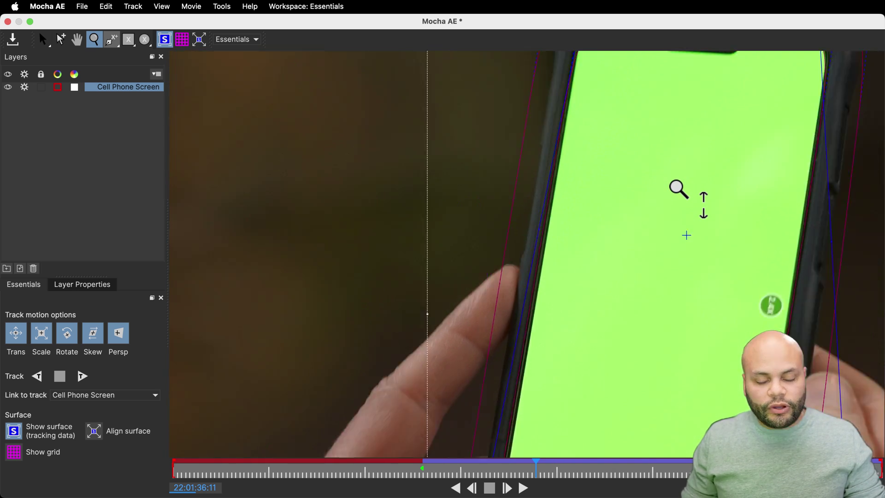
{"action": "key", "text": "x"}
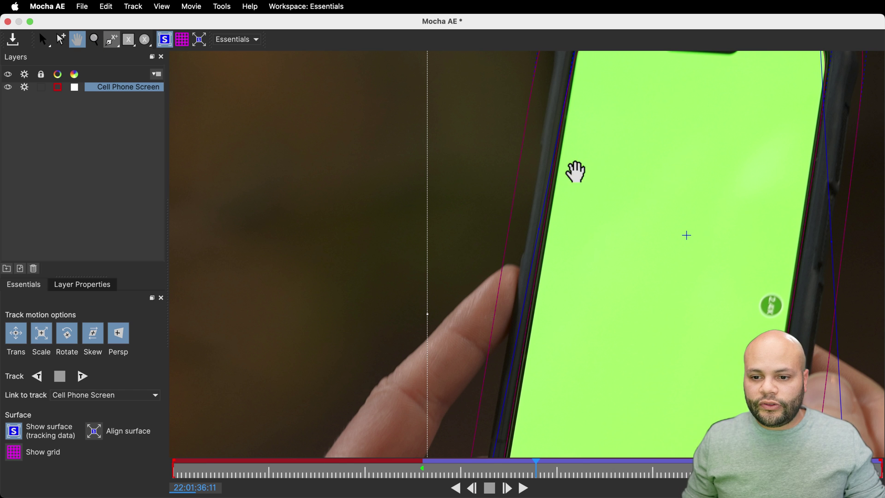
{"action": "left_click_drag", "start_coordinate": [390, 169], "coordinate": [551, 174]}
{"action": "scroll", "coordinate": [550, 174], "scroll_direction": "down", "scroll_amount": 3}
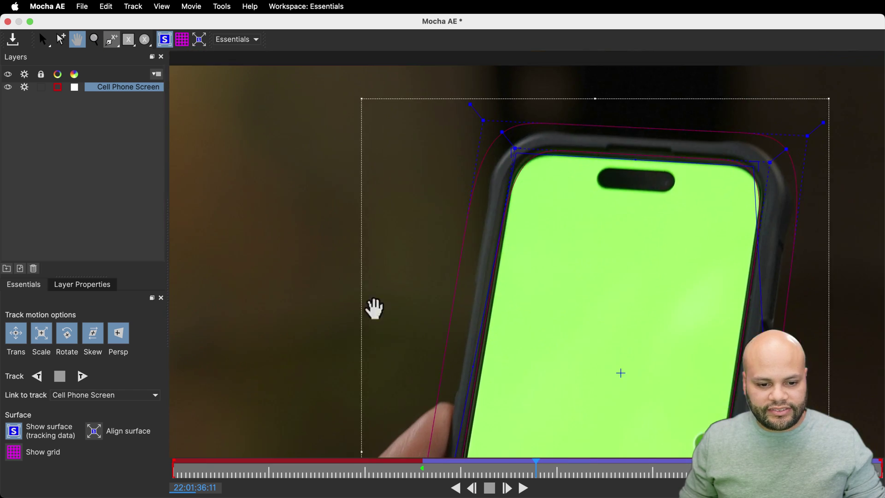
{"action": "left_click_drag", "start_coordinate": [375, 310], "coordinate": [379, 150]}
{"action": "key", "text": "q"}
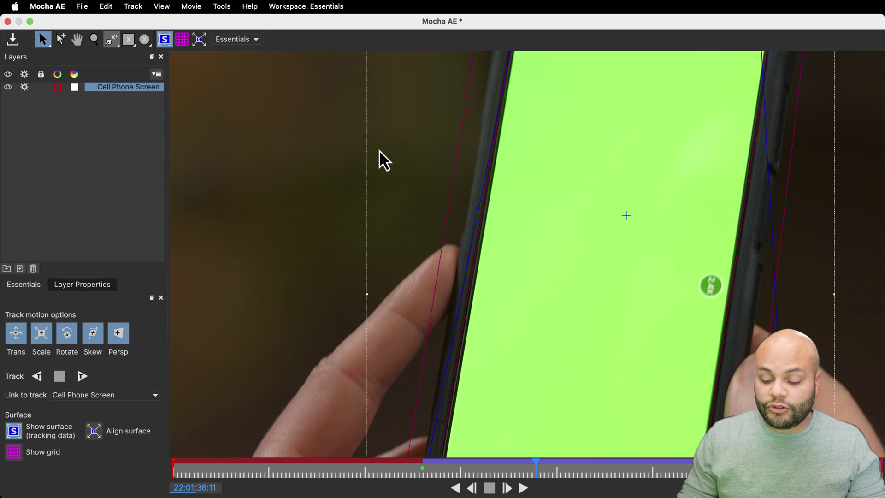
{"action": "key", "text": "f"}
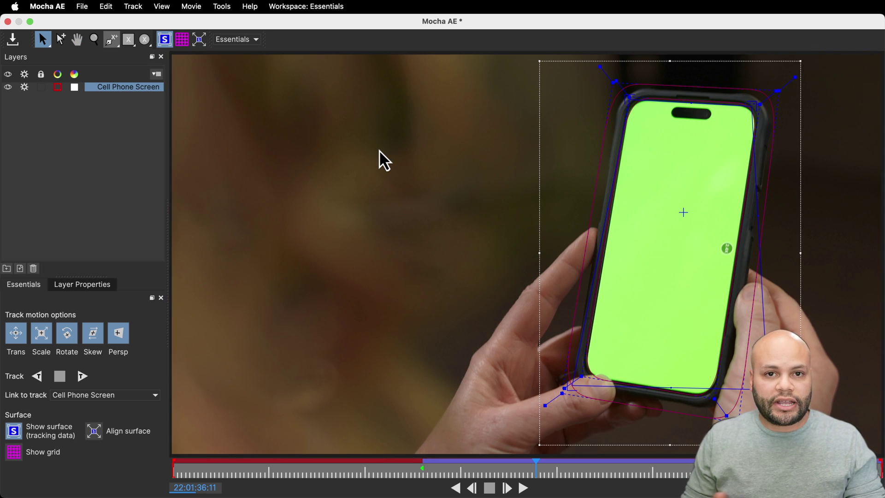
{"action": "scroll", "coordinate": [715, 399], "scroll_direction": "up", "scroll_amount": 5}
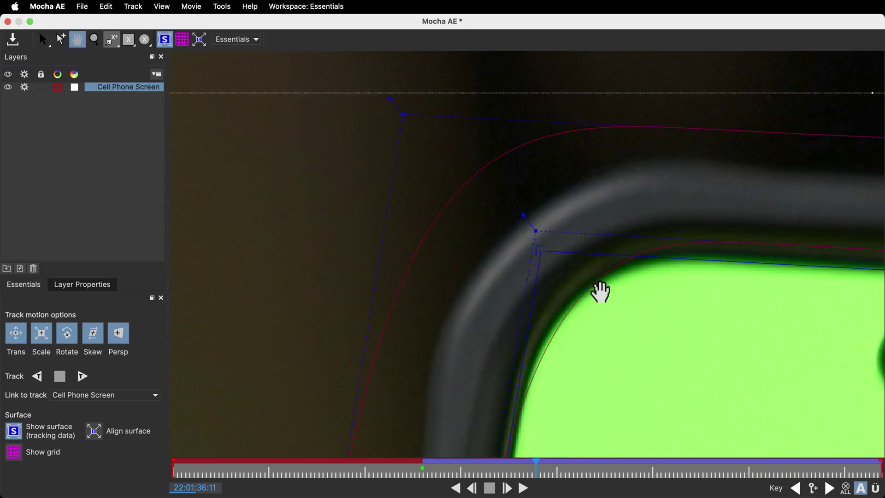
{"action": "scroll", "coordinate": [534, 297], "scroll_direction": "down", "scroll_amount": 5}
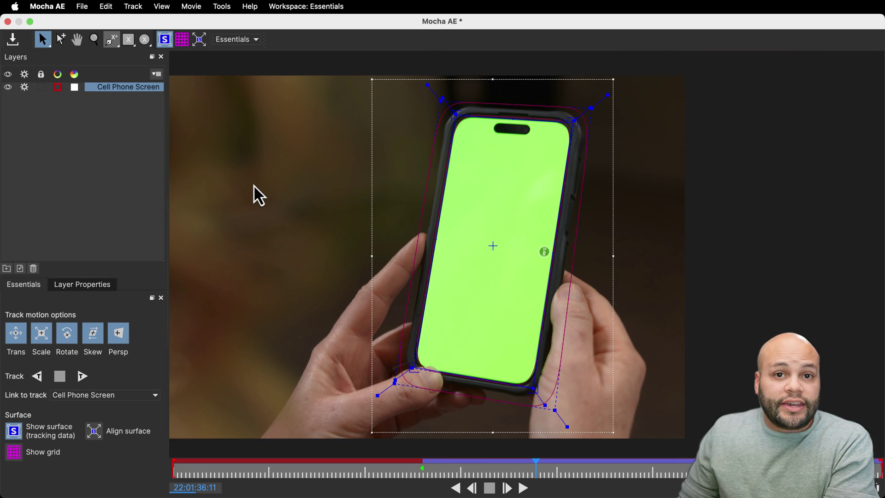
Step: Set the layer's insert clip to Logo, then Grid32x32, and play back from an earlier frame
{"action": "left_click", "coordinate": [91, 285]}
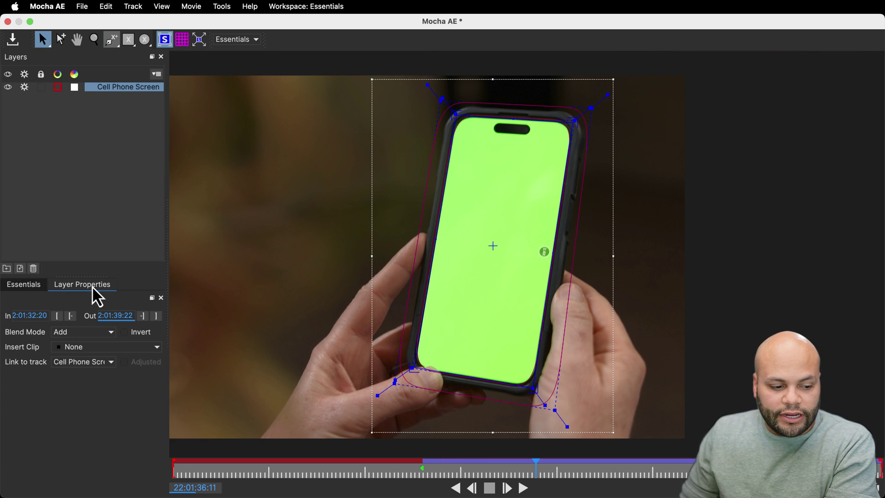
{"action": "left_click", "coordinate": [87, 347]}
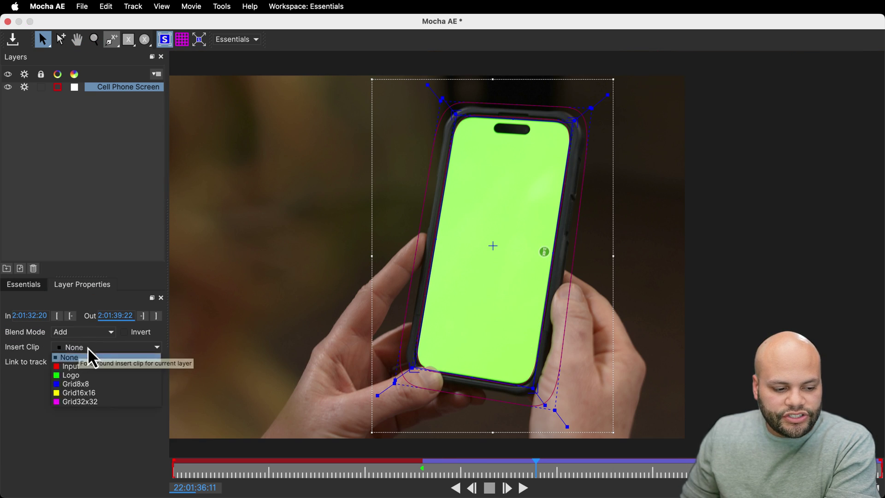
{"action": "left_click", "coordinate": [93, 376]}
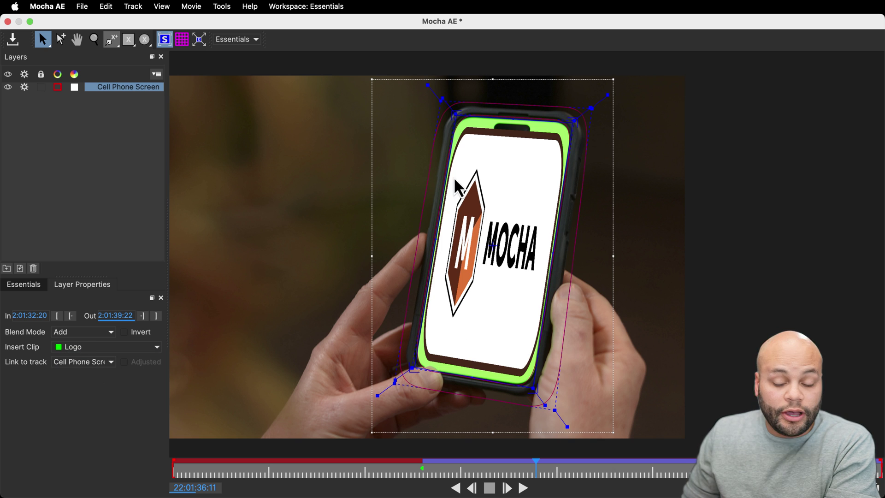
{"action": "left_click", "coordinate": [114, 350]}
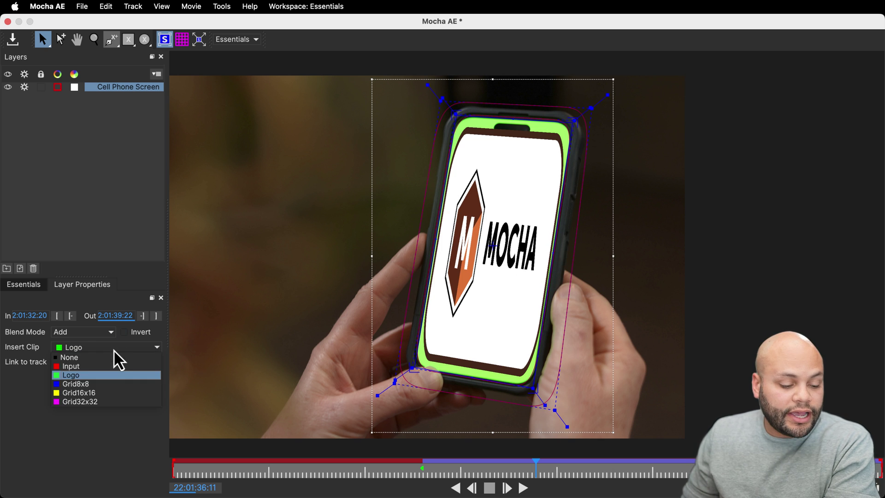
{"action": "left_click", "coordinate": [104, 404]}
{"action": "left_click_drag", "start_coordinate": [435, 471], "coordinate": [422, 472]}
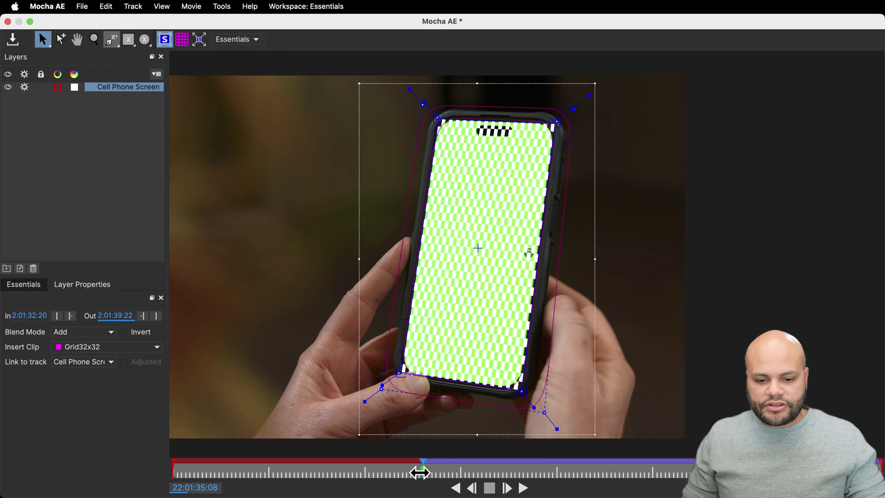
{"action": "key", "text": "space"}
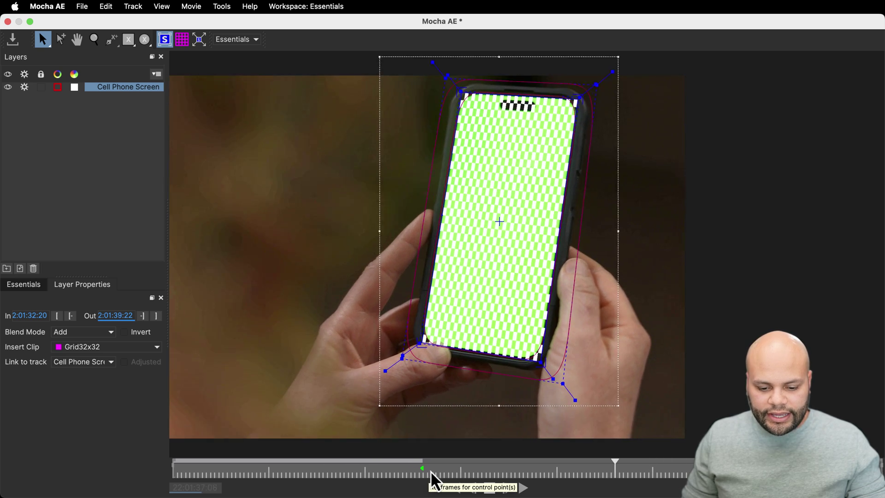
Step: Stop at 35:08, track Cell Phone Screen backwards to the start, then return to 35:08
{"action": "left_click_drag", "start_coordinate": [436, 468], "coordinate": [421, 468]}
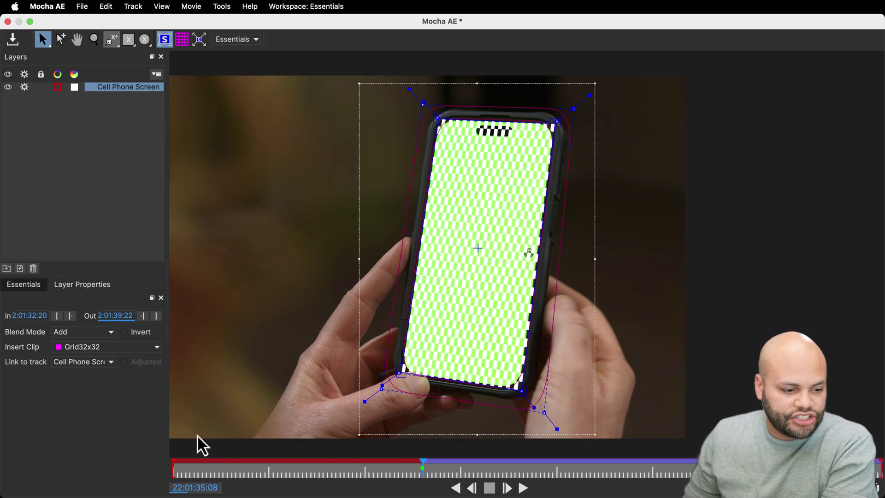
{"action": "left_click", "coordinate": [23, 284]}
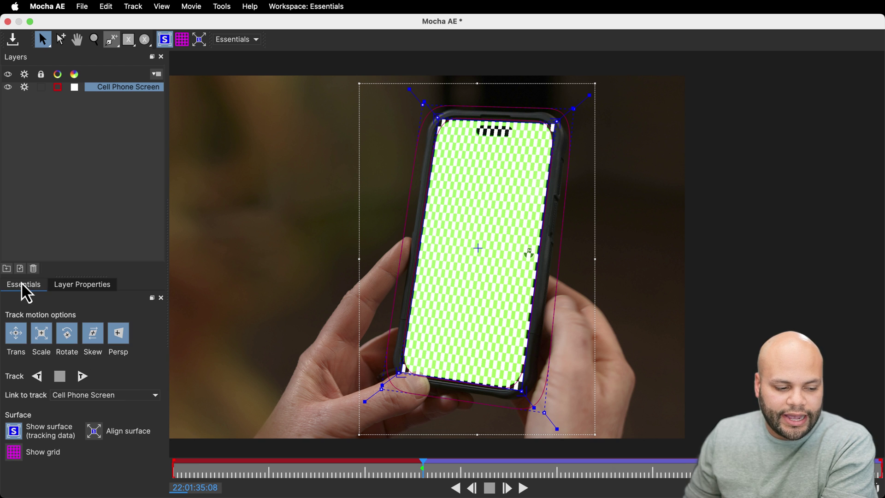
{"action": "left_click", "coordinate": [34, 379]}
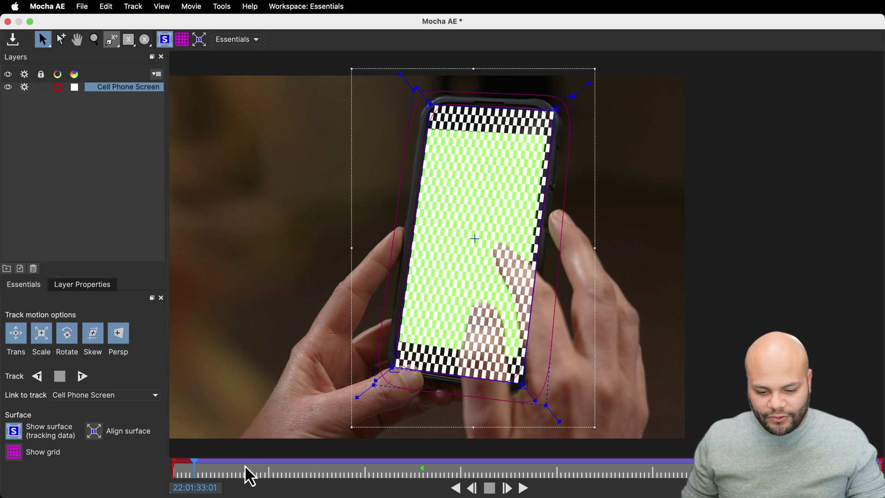
{"action": "left_click_drag", "start_coordinate": [245, 468], "coordinate": [418, 484]}
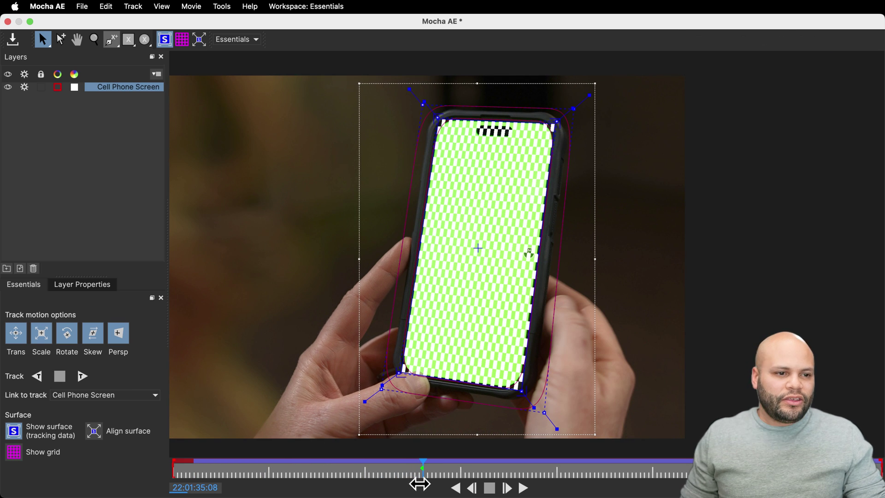
Step: Go to an earlier frame, reselect Cell Phone Screen, and choose the X-Spline drawing tool
{"action": "left_click", "coordinate": [86, 159]}
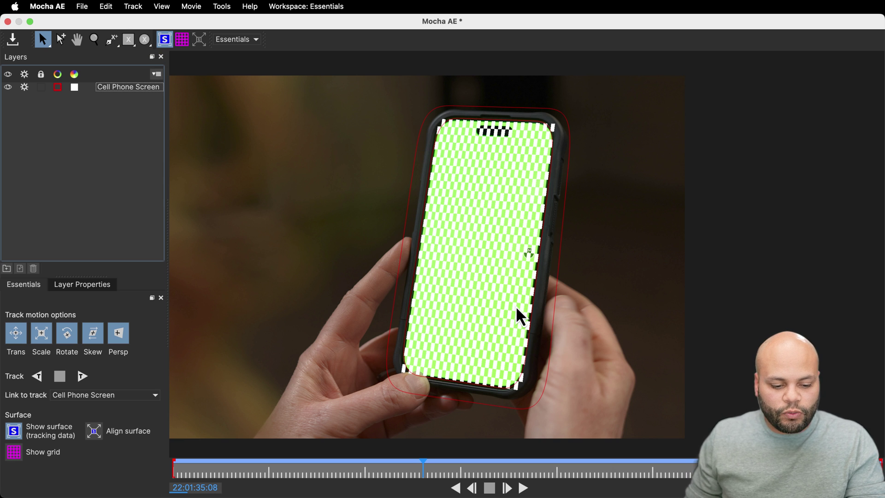
{"action": "left_click_drag", "start_coordinate": [258, 468], "coordinate": [238, 467]}
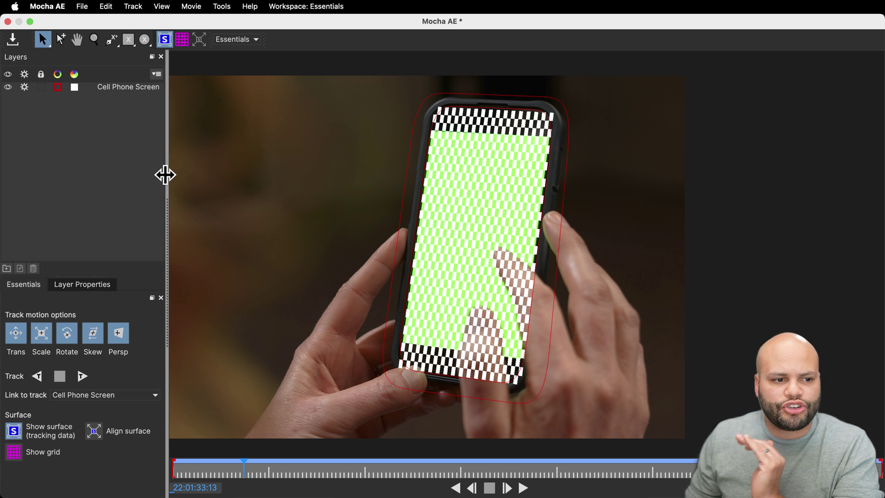
{"action": "left_click", "coordinate": [139, 86]}
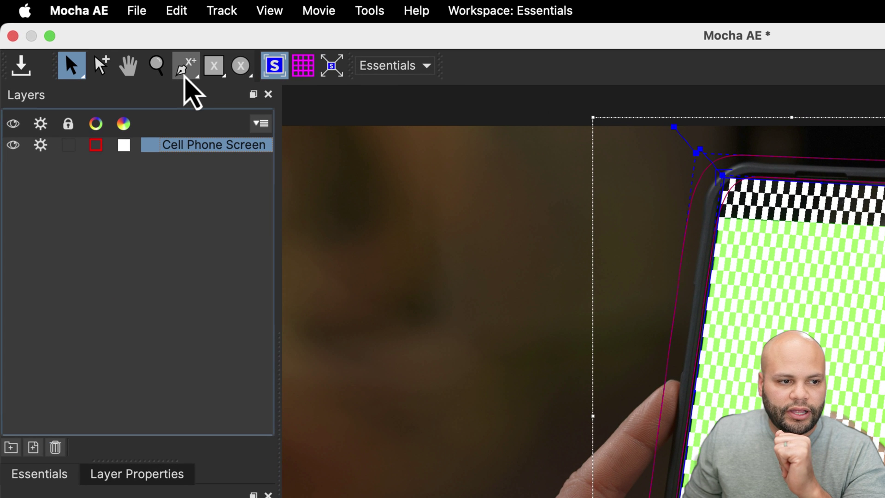
{"action": "left_click", "coordinate": [187, 74]}
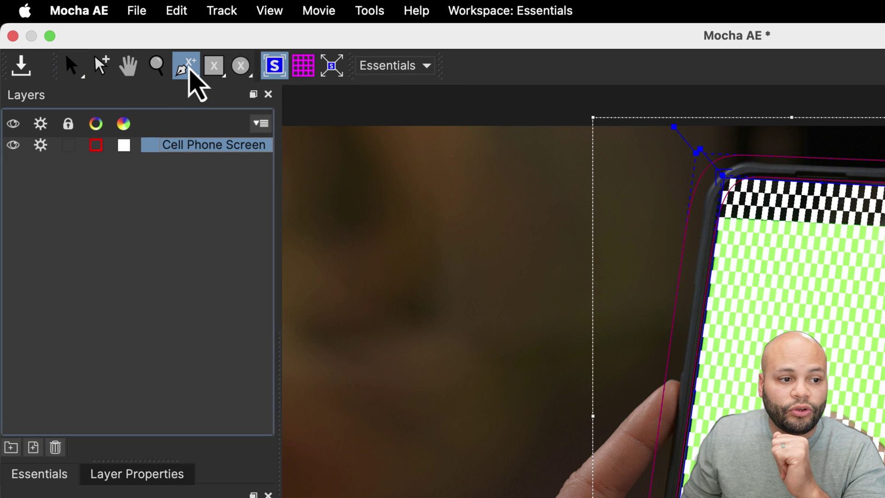
{"action": "left_click", "coordinate": [189, 72]}
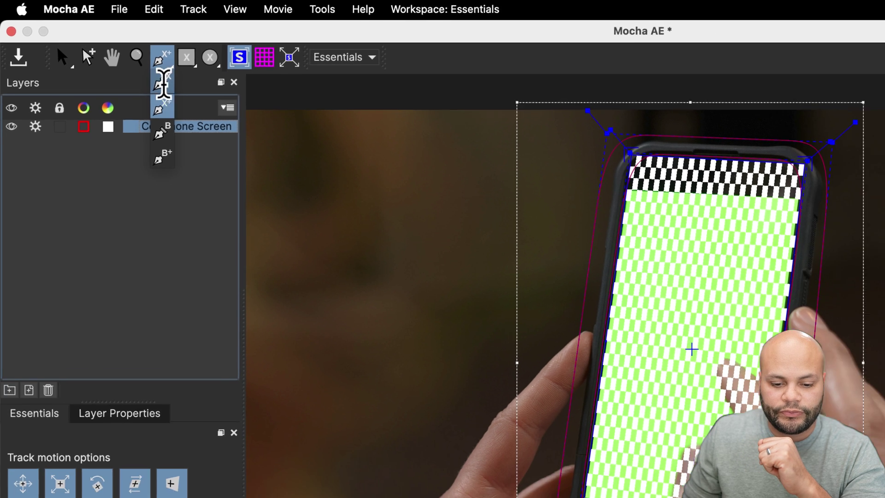
{"action": "left_click", "coordinate": [190, 96]}
Step: Set the Cell Phone Screen layer's insert clip to None and deselect the layer
{"action": "left_click", "coordinate": [92, 284]}
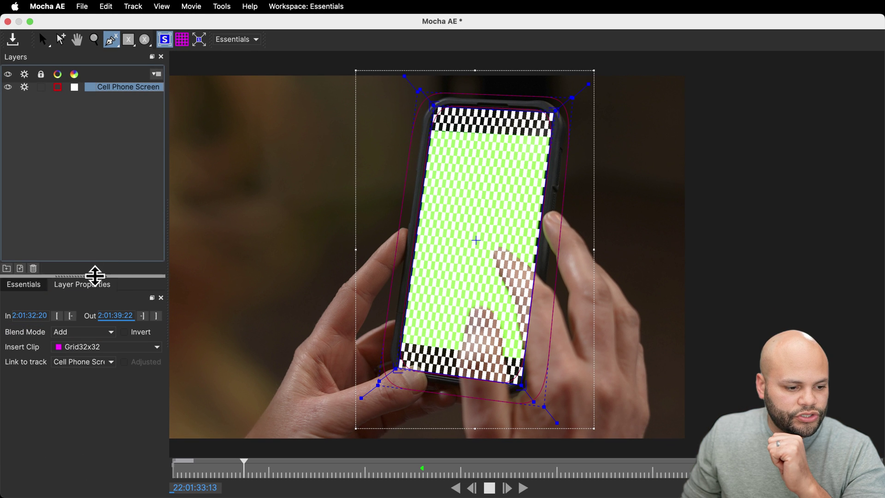
{"action": "left_click", "coordinate": [95, 348]}
{"action": "left_click", "coordinate": [91, 357]}
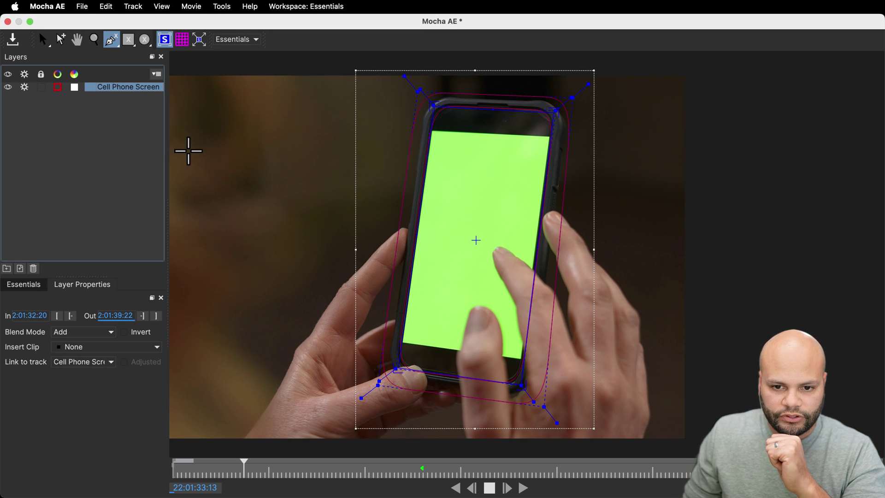
{"action": "left_click", "coordinate": [111, 44]}
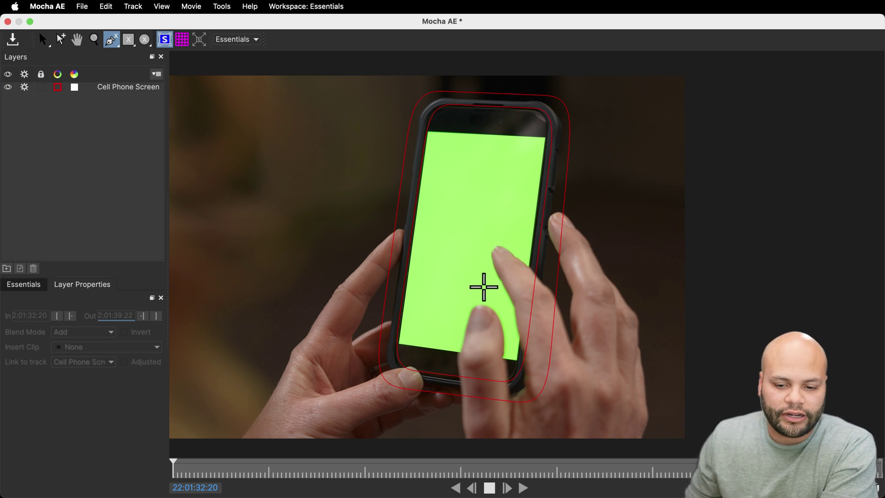
Step: Draw a closed seven-point X-spline around the tapping hand as Layer 5 and hide its surface
{"action": "left_click", "coordinate": [484, 283]}
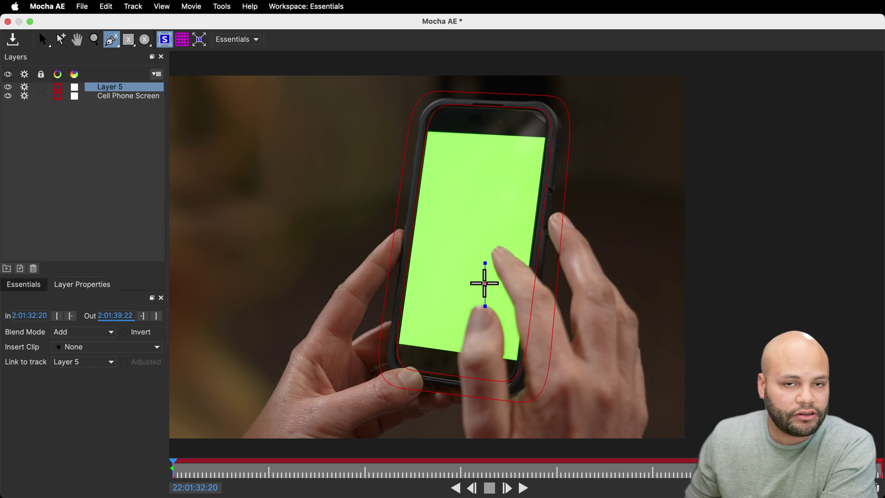
{"action": "left_click", "coordinate": [486, 237]}
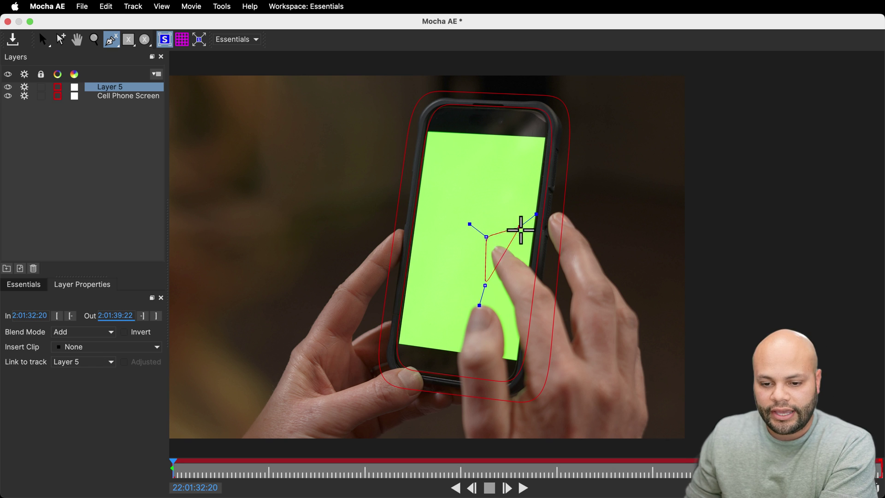
{"action": "left_click", "coordinate": [526, 234]}
{"action": "left_click", "coordinate": [581, 187]}
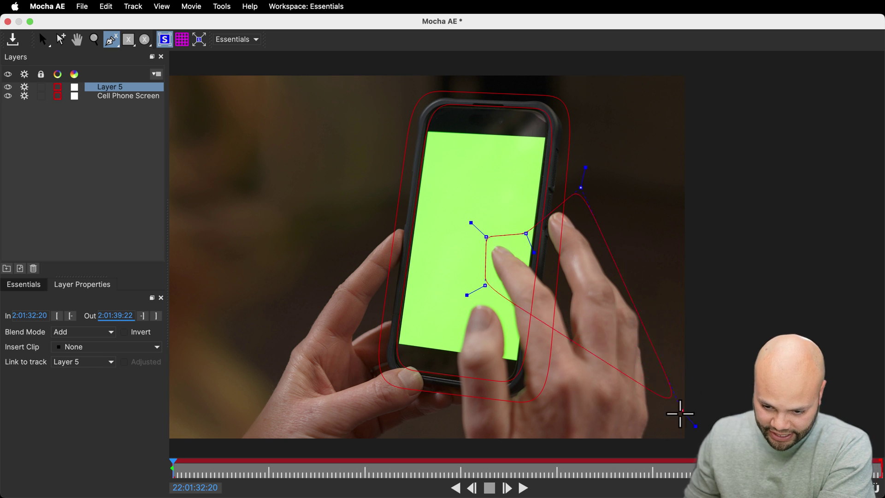
{"action": "left_click", "coordinate": [679, 423]}
{"action": "left_click", "coordinate": [539, 454]}
{"action": "left_click", "coordinate": [430, 450]}
{"action": "left_click", "coordinate": [463, 293]}
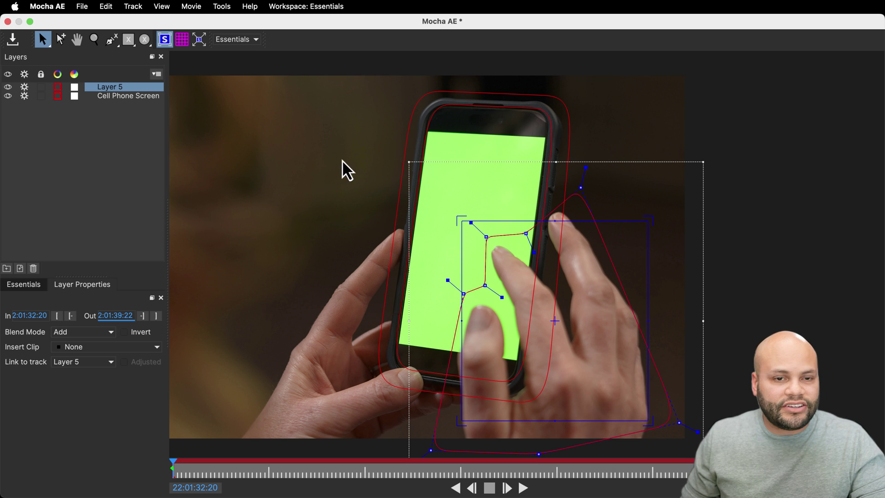
{"action": "left_click", "coordinate": [168, 44]}
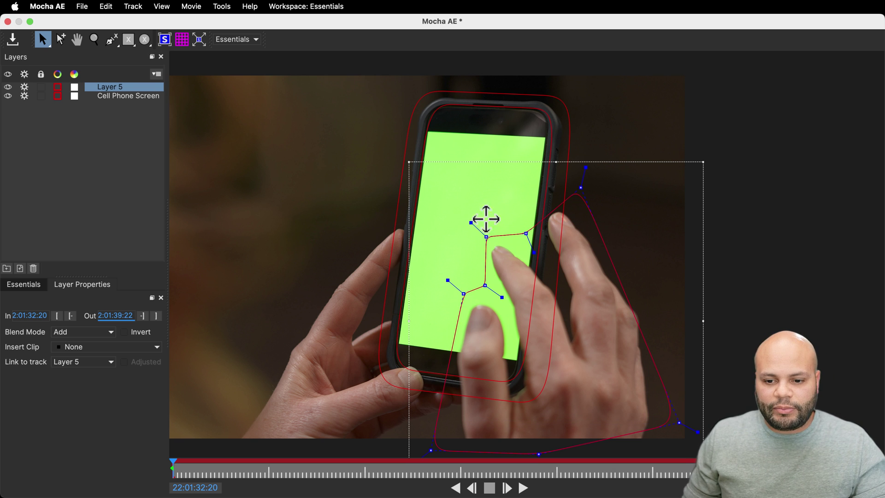
{"action": "left_click", "coordinate": [24, 285]}
Step: Track Layer 5 forward to 33:04, then reselect it and continue tracking to 34:05
{"action": "left_click", "coordinate": [81, 377]}
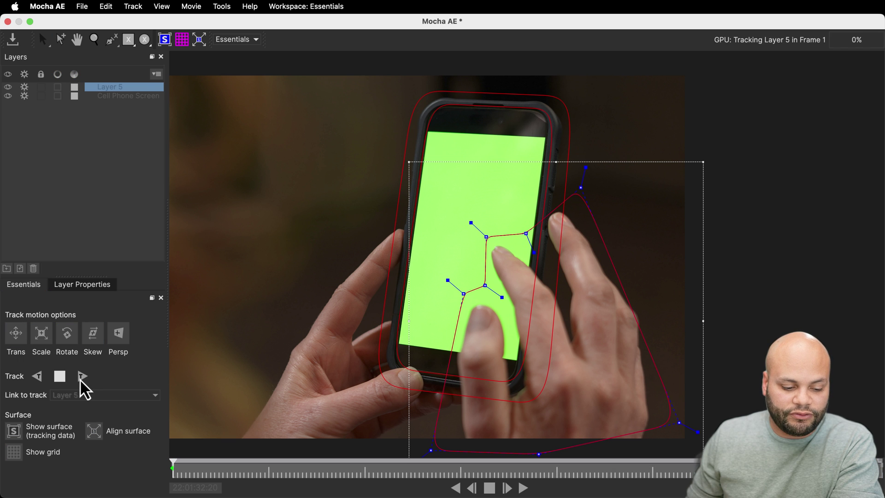
{"action": "left_click", "coordinate": [62, 379]}
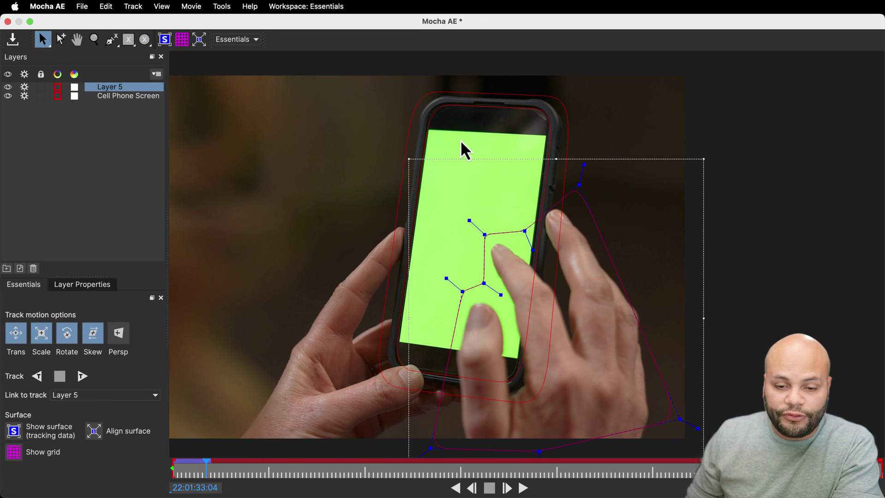
{"action": "left_click", "coordinate": [113, 96]}
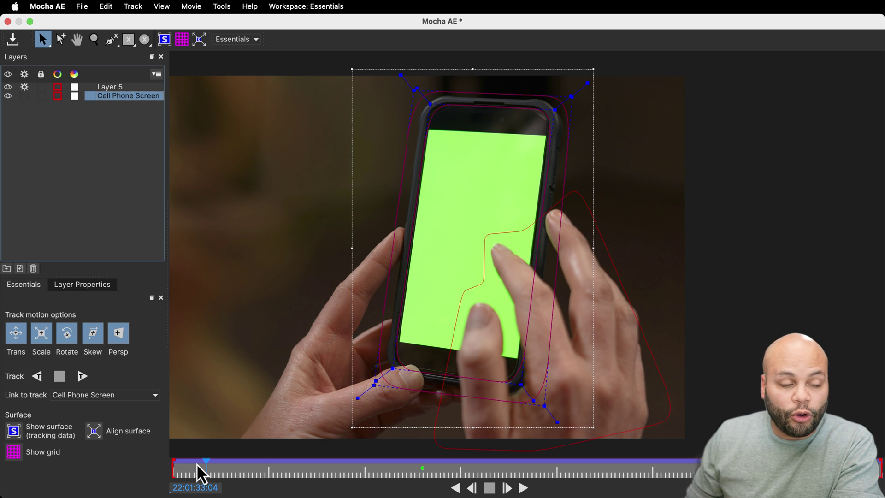
{"action": "left_click", "coordinate": [118, 88]}
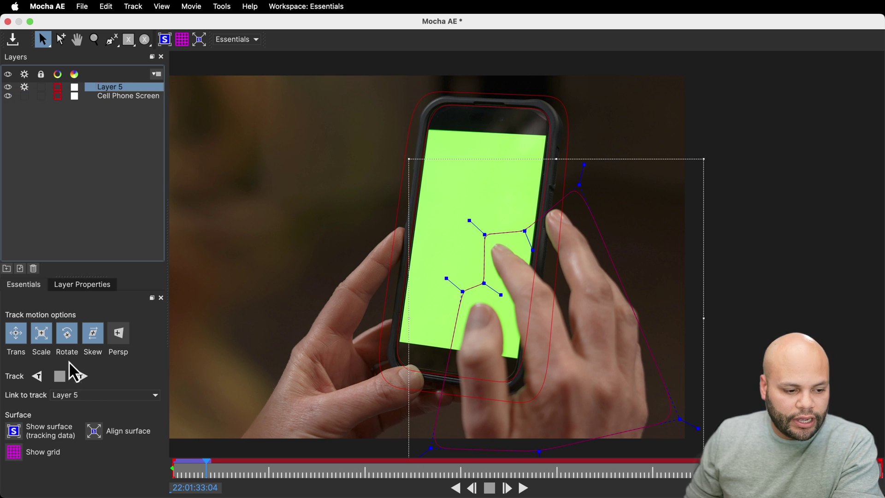
{"action": "left_click", "coordinate": [83, 375]}
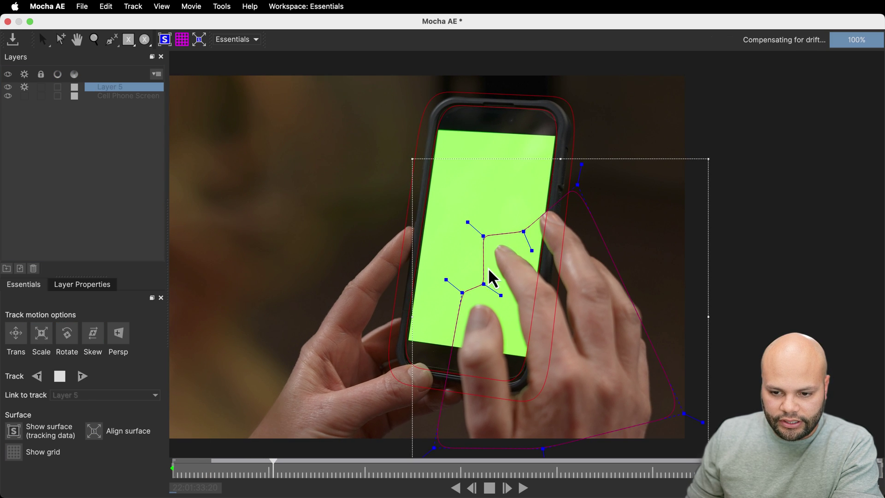
{"action": "left_click", "coordinate": [60, 376]}
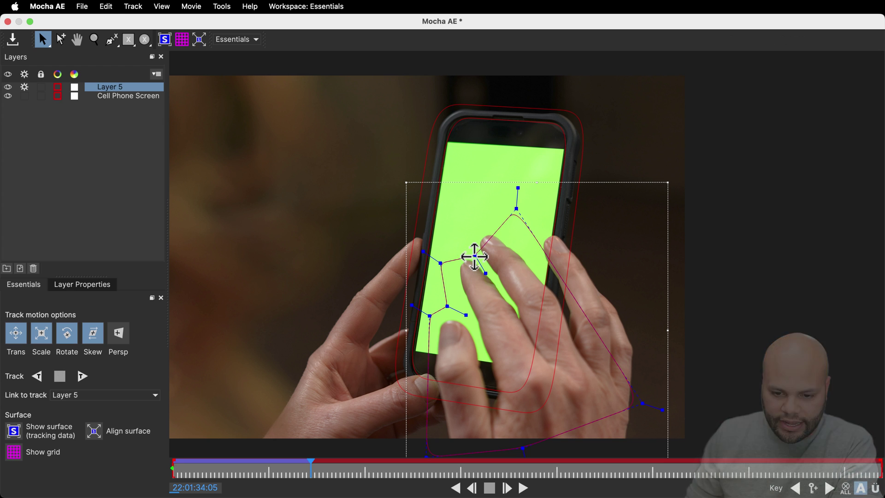
Step: At 33:19 keyframe an outline point up onto the fingers, then adjust another point at 34:04
{"action": "left_click", "coordinate": [270, 470]}
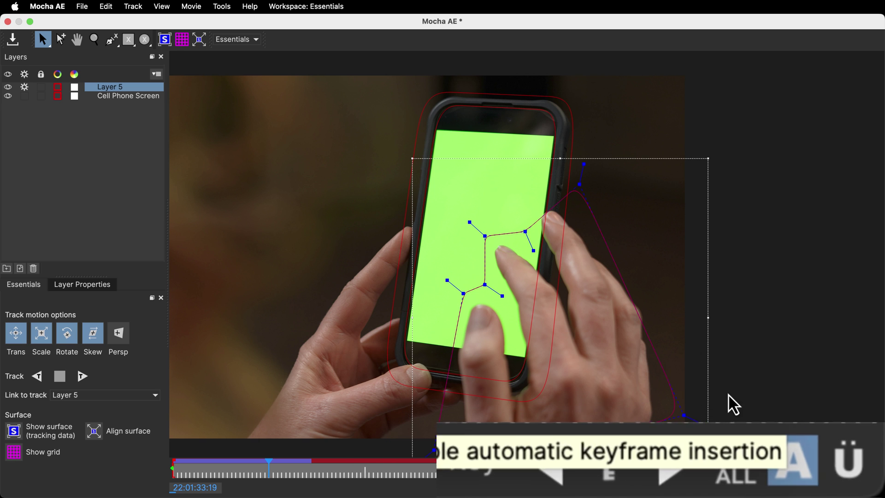
{"action": "left_click_drag", "start_coordinate": [526, 232], "coordinate": [500, 203]}
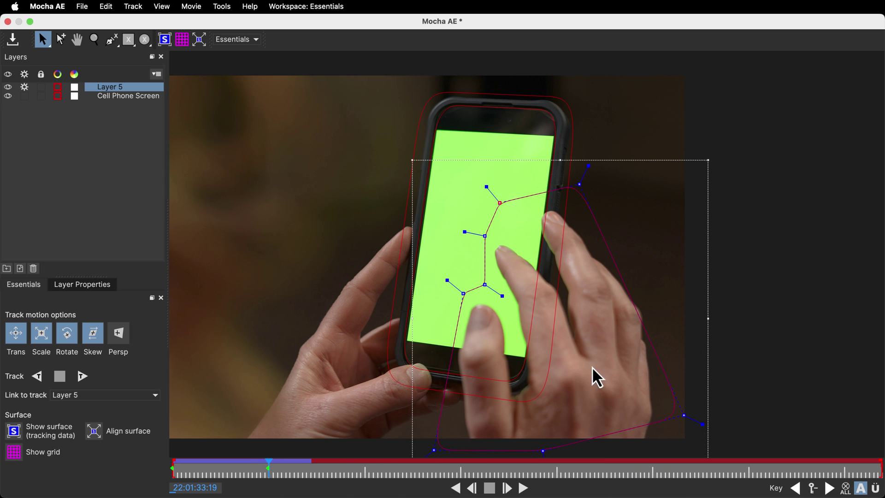
{"action": "left_click", "coordinate": [813, 492]}
{"action": "left_click", "coordinate": [813, 491]}
{"action": "left_click_drag", "start_coordinate": [525, 232], "coordinate": [500, 184]}
{"action": "left_click_drag", "start_coordinate": [269, 462], "coordinate": [307, 464]}
{"action": "left_click_drag", "start_coordinate": [444, 227], "coordinate": [462, 231]}
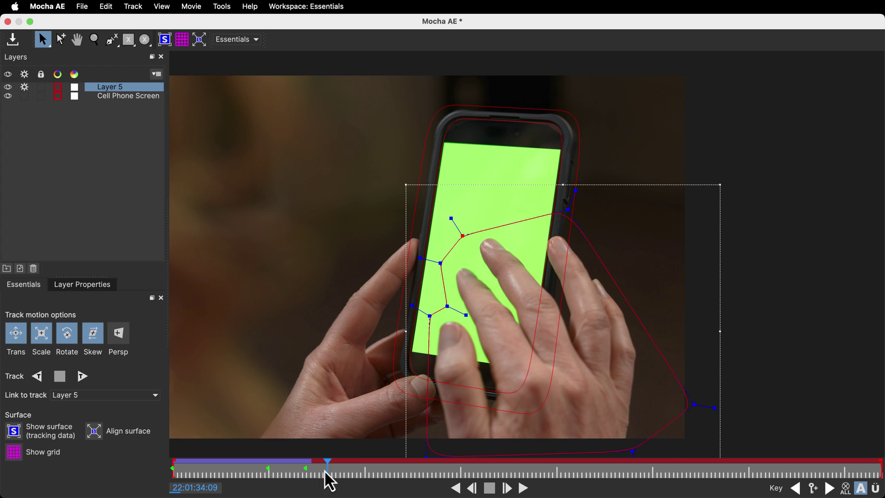
Step: Step-track Layer 5 forward, nudging upper points onto the fingers, until about 35:22
{"action": "left_click", "coordinate": [82, 376]}
{"action": "left_click", "coordinate": [60, 376]}
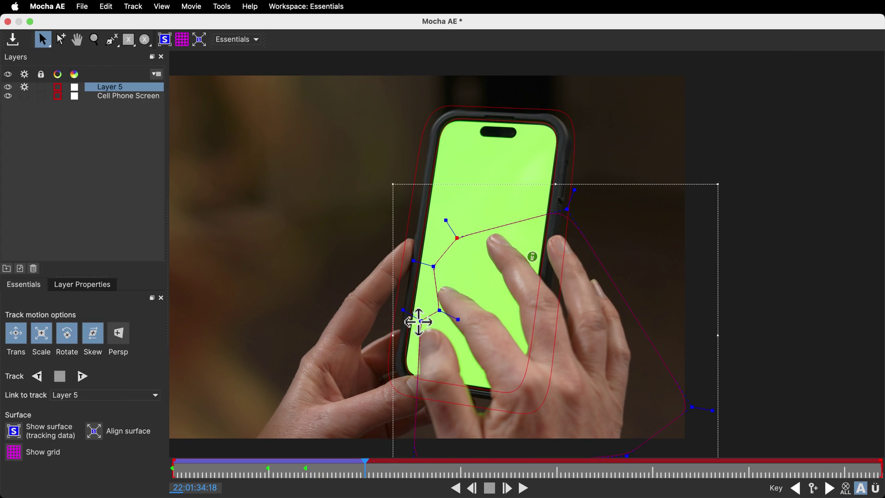
{"action": "left_click", "coordinate": [82, 376]}
{"action": "left_click", "coordinate": [60, 376]}
{"action": "left_click_drag", "start_coordinate": [443, 322], "coordinate": [471, 295]}
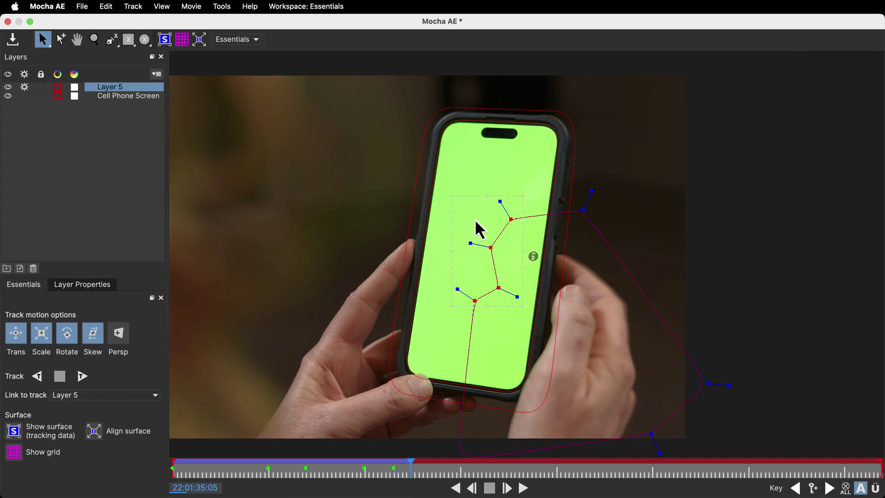
{"action": "scroll", "coordinate": [622, 162], "scroll_direction": "down", "scroll_amount": 5}
{"action": "scroll", "coordinate": [622, 162], "scroll_direction": "down", "scroll_amount": 2}
{"action": "left_click", "coordinate": [83, 375]}
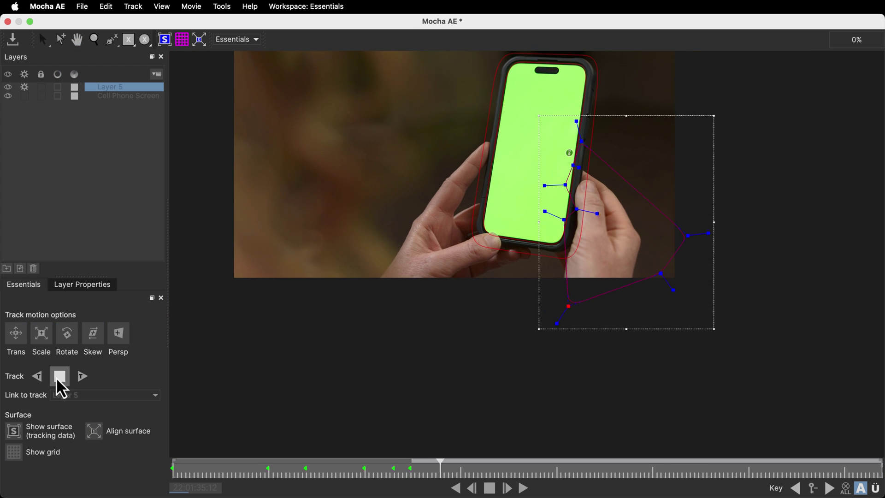
{"action": "left_click", "coordinate": [60, 376]}
{"action": "left_click", "coordinate": [82, 375]}
{"action": "left_click", "coordinate": [59, 376]}
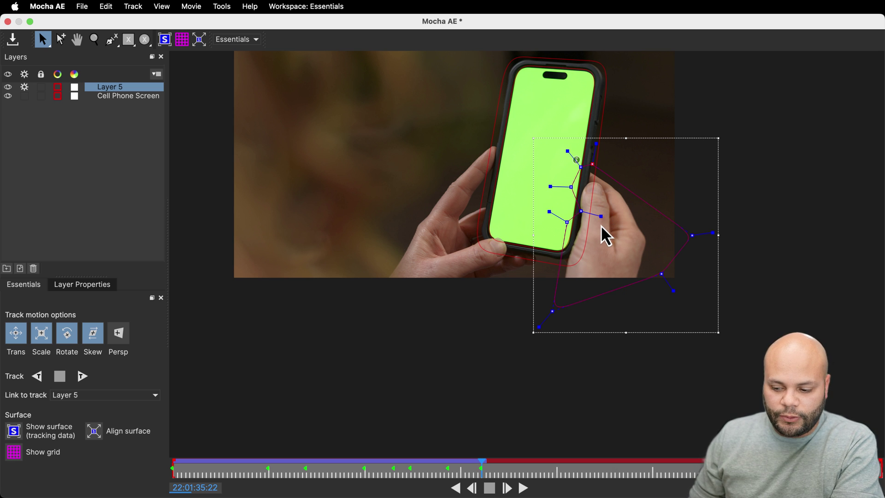
Step: Rename Layer 5 to 'Hand Mask' and select it
{"action": "double_click", "coordinate": [110, 87]}
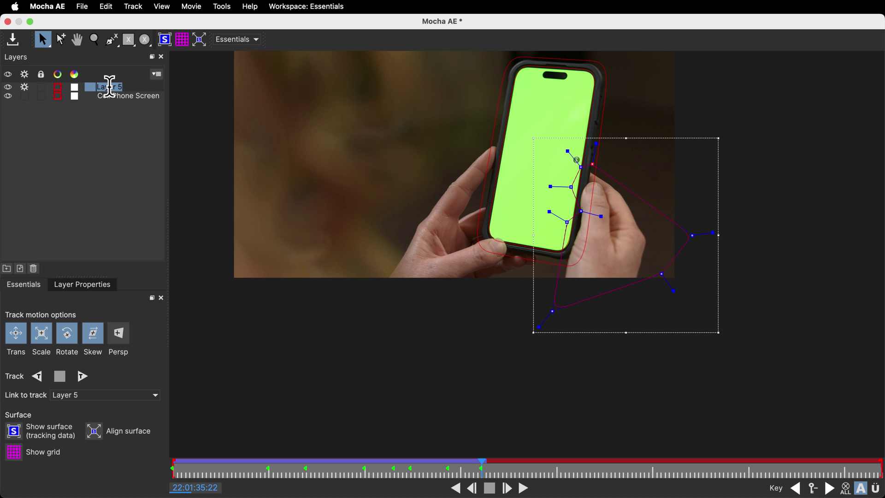
{"action": "type", "text": "Hand Mask"}
{"action": "left_click", "coordinate": [101, 111]}
{"action": "left_click", "coordinate": [107, 87]}
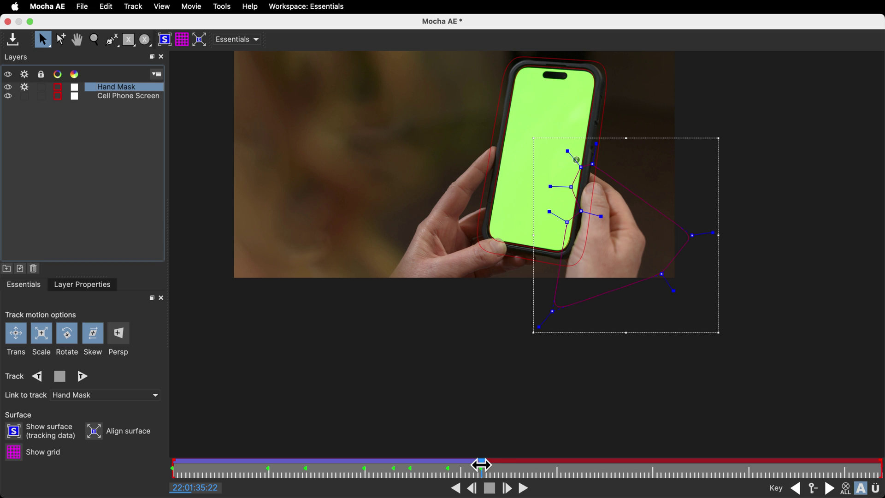
Step: Set Hand Mask's out point at 2:01:35:22, switch off its tracking, and scrub to verify
{"action": "left_click", "coordinate": [86, 285]}
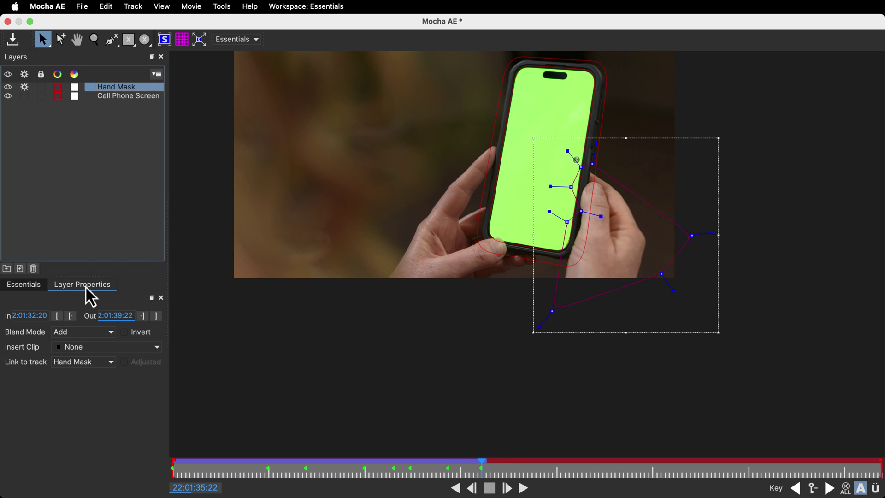
{"action": "left_click", "coordinate": [156, 319]}
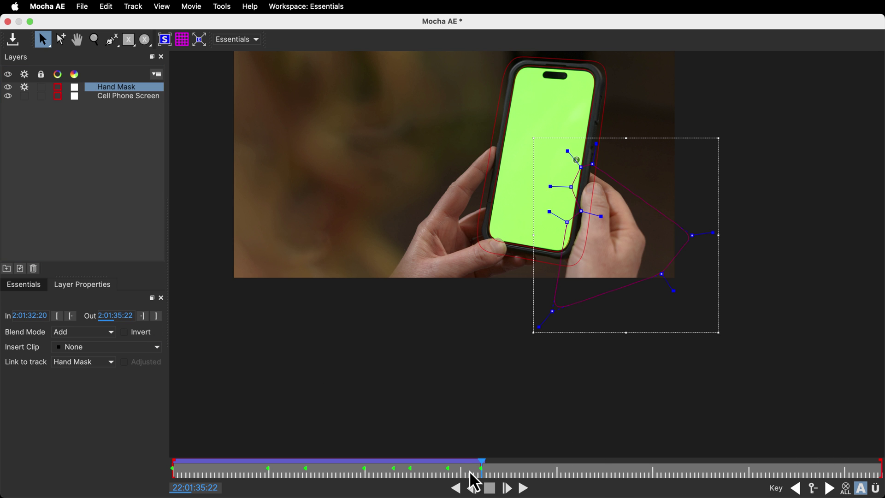
{"action": "left_click_drag", "start_coordinate": [471, 475], "coordinate": [335, 472]}
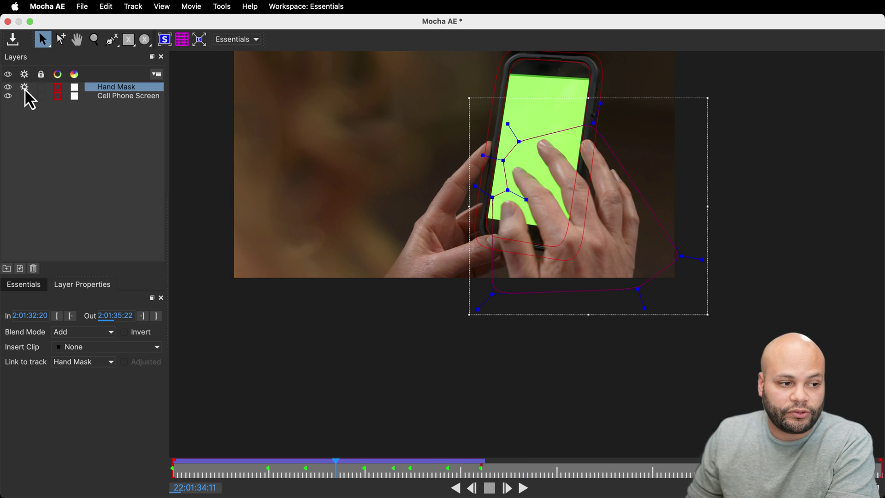
{"action": "left_click", "coordinate": [24, 87]}
{"action": "left_click_drag", "start_coordinate": [356, 475], "coordinate": [172, 474]}
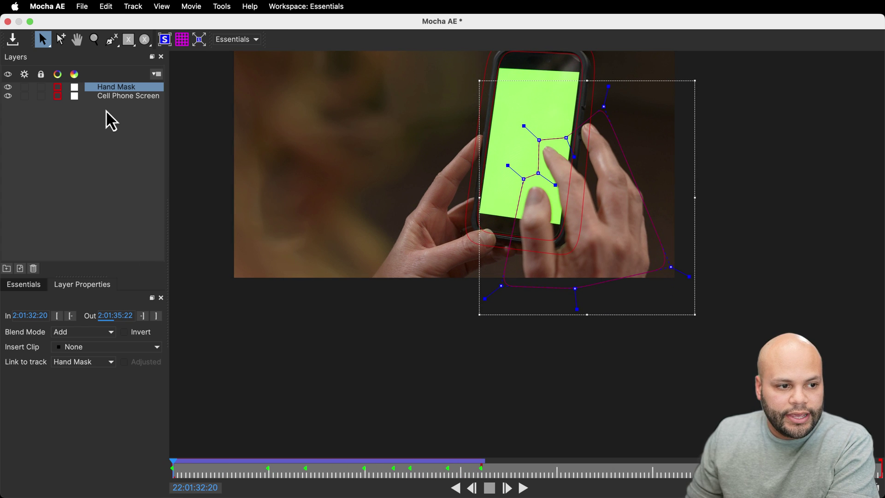
Step: Enable tracking on the Cell Phone Screen layer, select it and move to frame 22:01:35:08
{"action": "left_click", "coordinate": [25, 97]}
{"action": "left_click", "coordinate": [121, 96]}
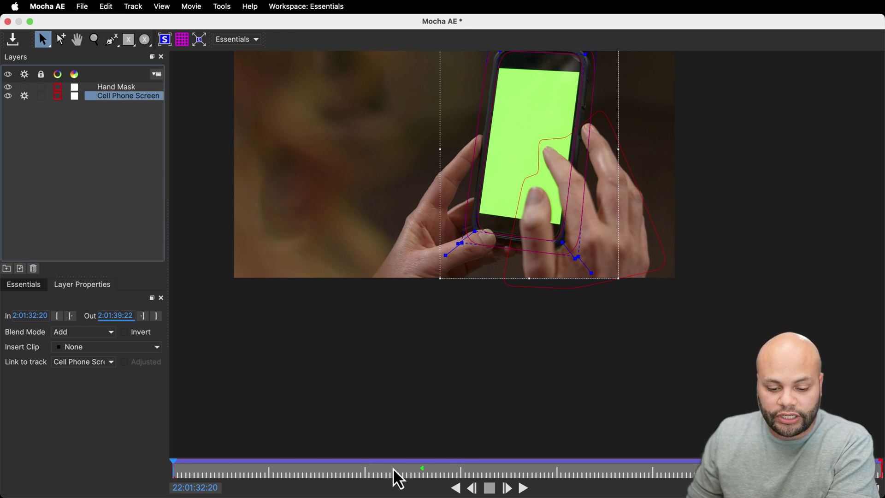
{"action": "left_click_drag", "start_coordinate": [394, 471], "coordinate": [420, 470]}
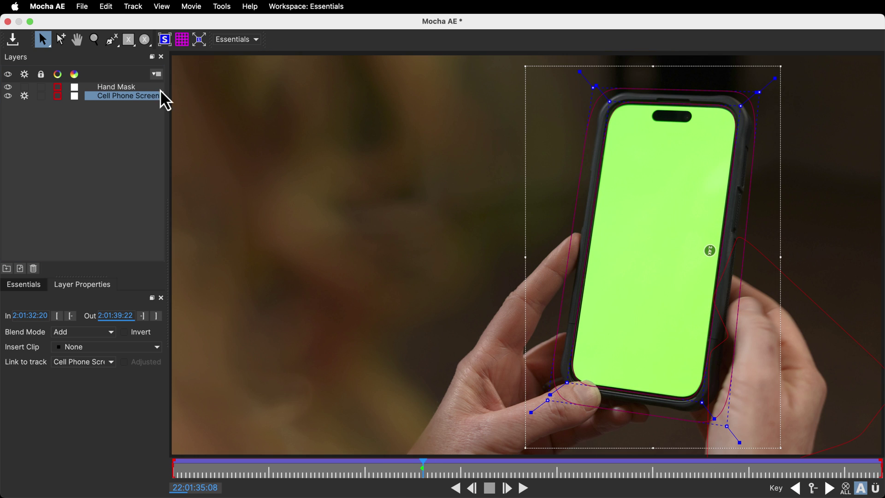
{"action": "left_click", "coordinate": [237, 39]}
{"action": "left_click", "coordinate": [253, 58]}
{"action": "left_click", "coordinate": [363, 40]}
{"action": "left_click", "coordinate": [364, 49]}
Step: From frame 22:01:33:23, track the phone screen's motion backward
{"action": "left_click_drag", "start_coordinate": [420, 471], "coordinate": [381, 475]}
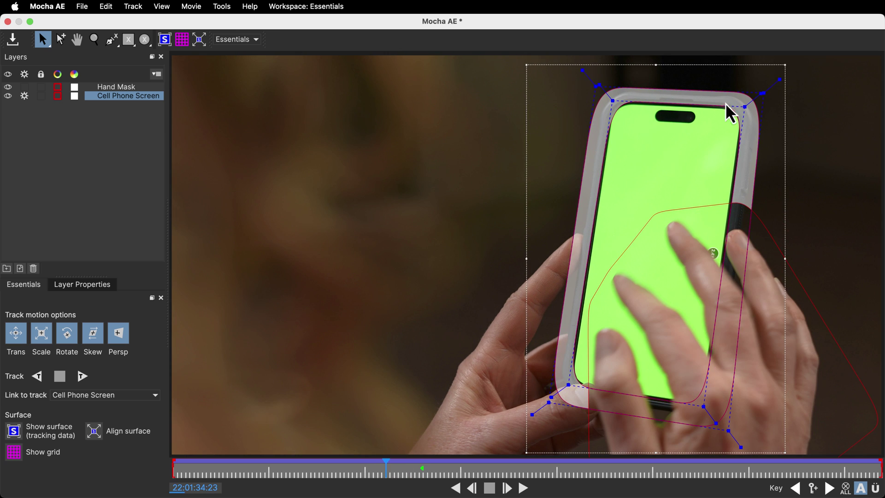
{"action": "left_click", "coordinate": [394, 477]}
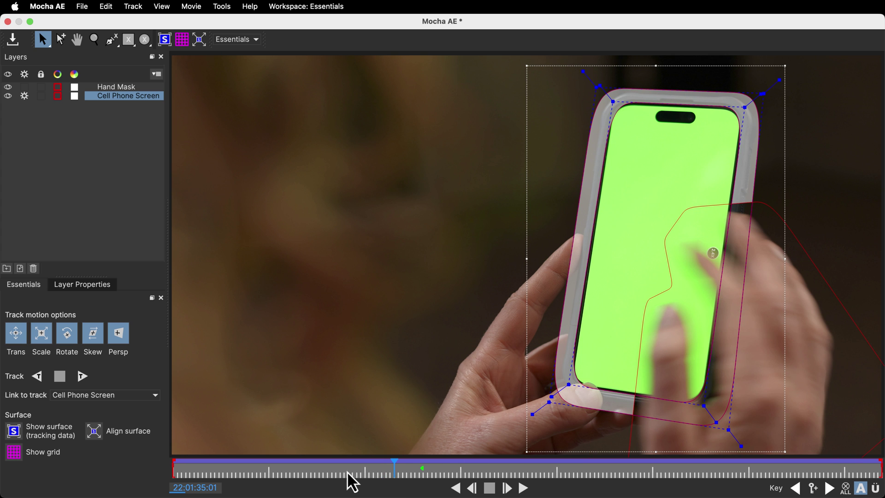
{"action": "left_click", "coordinate": [361, 474]}
{"action": "left_click_drag", "start_coordinate": [362, 468], "coordinate": [393, 474]}
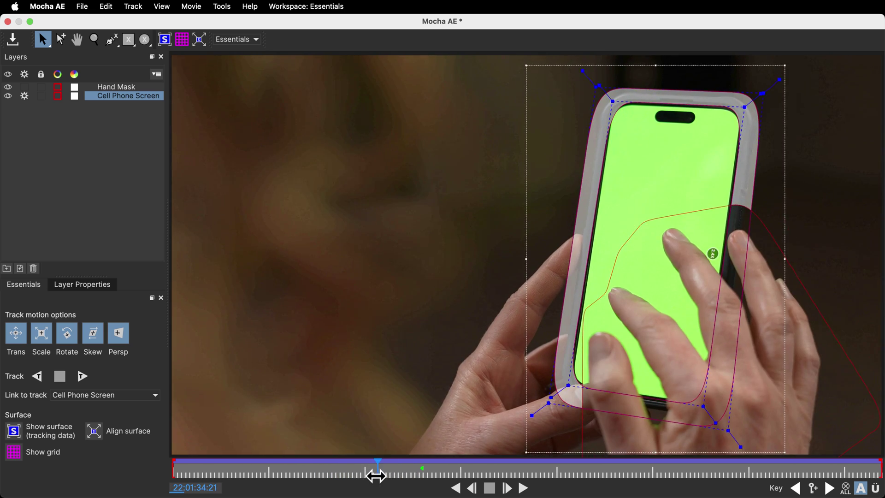
{"action": "left_click", "coordinate": [38, 377]}
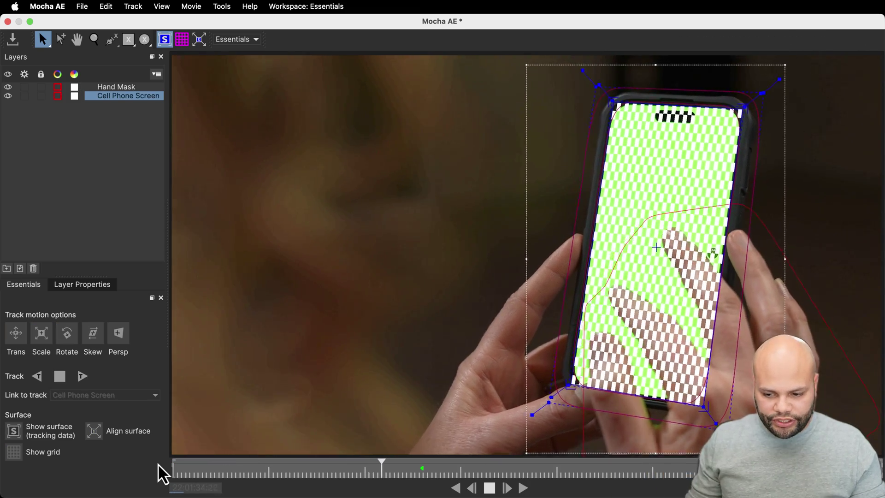
Step: Fit the surface's top-left corner to the screen corner at 22:01:36:05, checking by playback
{"action": "left_click_drag", "start_coordinate": [316, 475], "coordinate": [407, 475]}
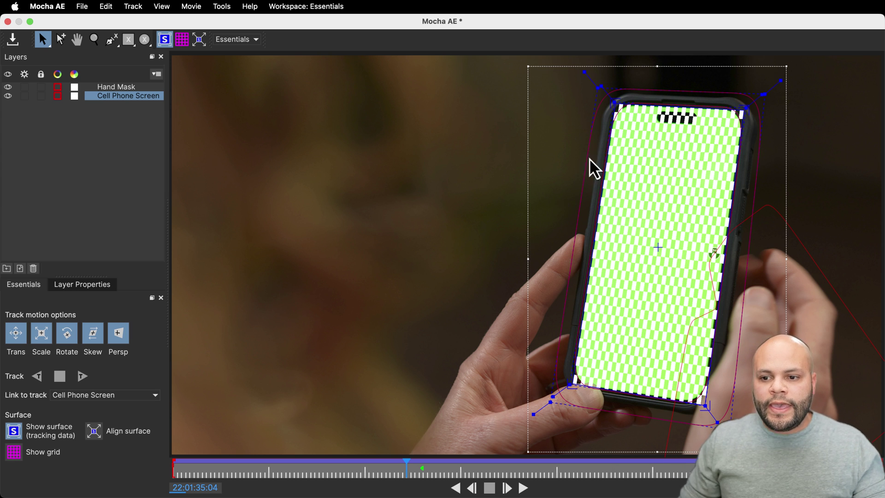
{"action": "left_click_drag", "start_coordinate": [428, 475], "coordinate": [506, 472]}
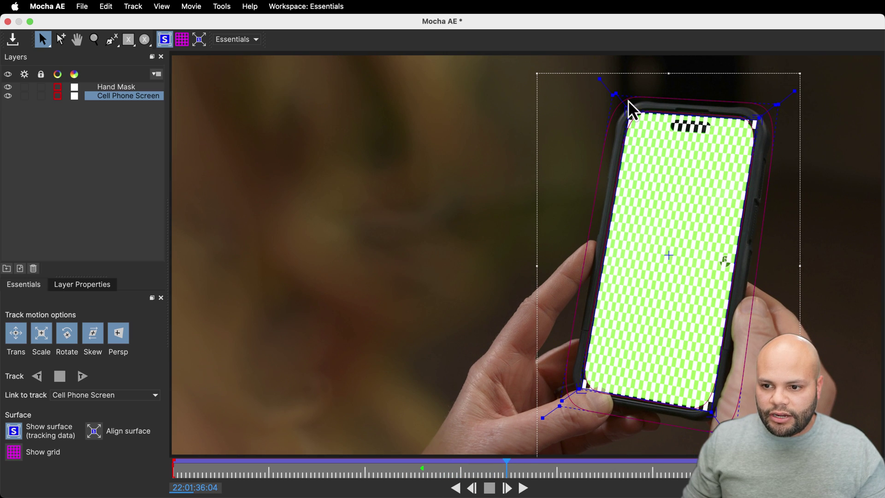
{"action": "left_click_drag", "start_coordinate": [627, 107], "coordinate": [280, 96]}
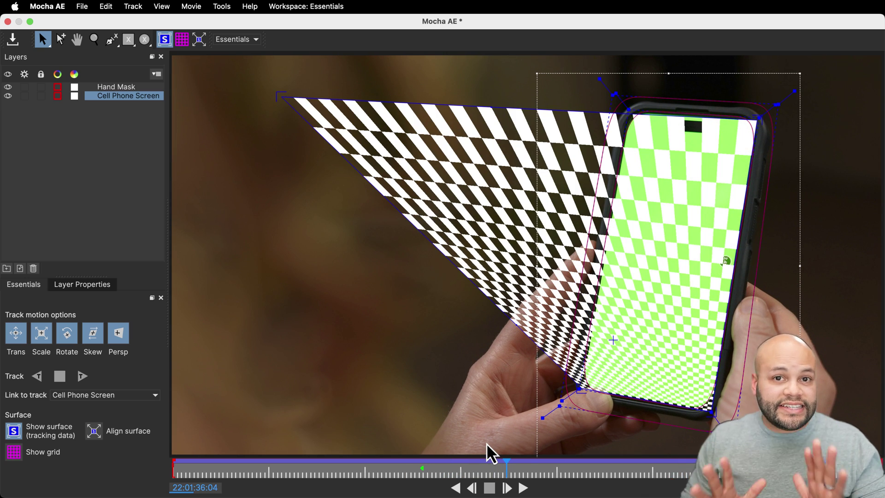
{"action": "left_click_drag", "start_coordinate": [494, 473], "coordinate": [272, 477]}
{"action": "key", "text": "space"}
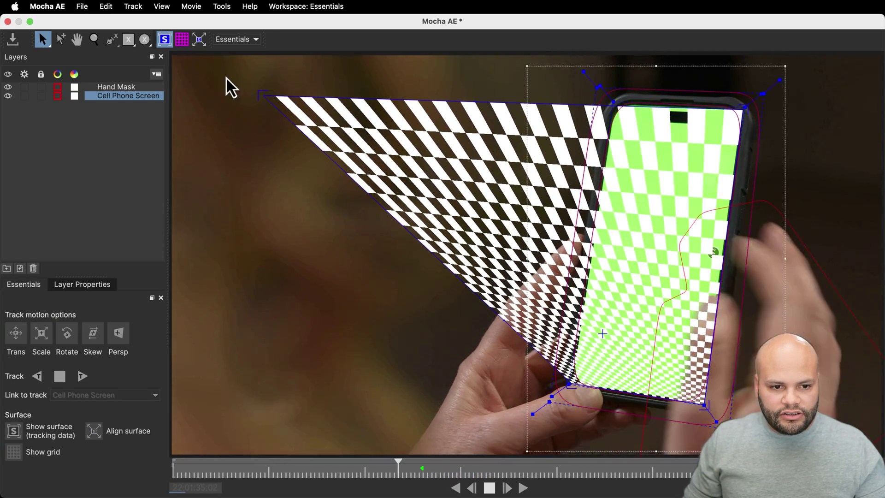
{"action": "key", "text": "space"}
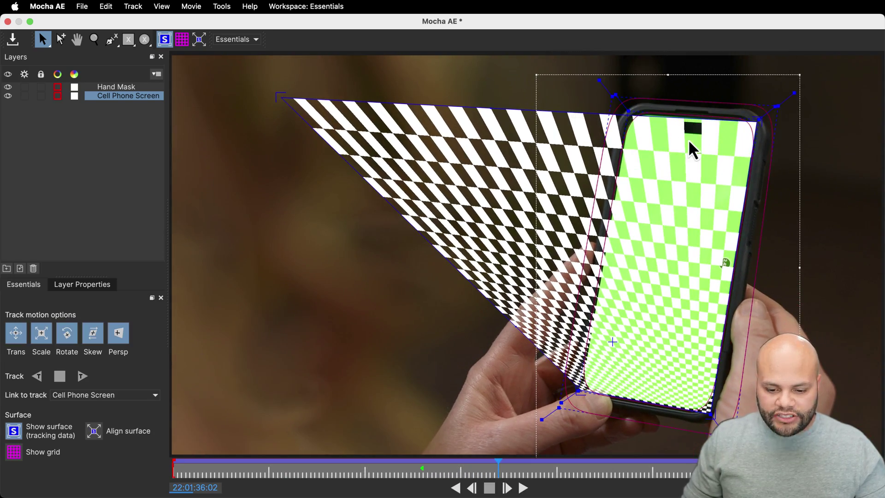
{"action": "mouse_move", "coordinate": [444, 473]}
{"action": "left_mouse_down"}
{"action": "mouse_move", "coordinate": [416, 470]}
{"action": "mouse_move", "coordinate": [444, 471]}
{"action": "left_mouse_up"}
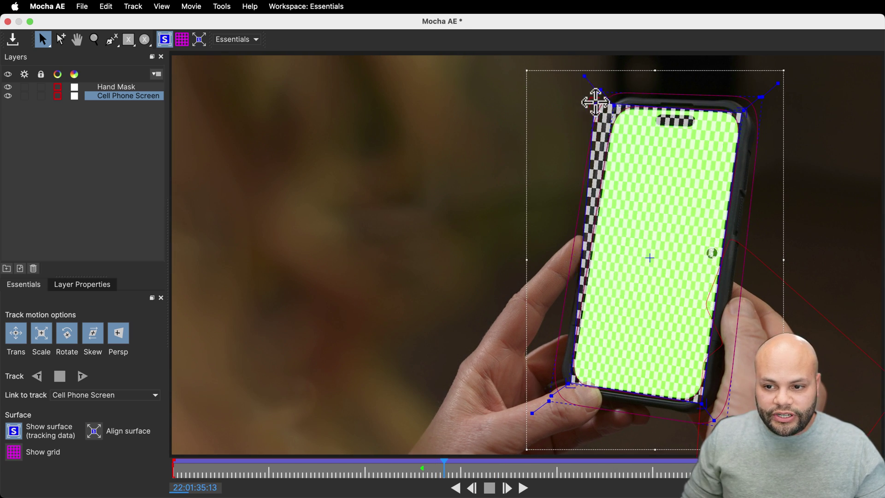
{"action": "left_click", "coordinate": [486, 485]}
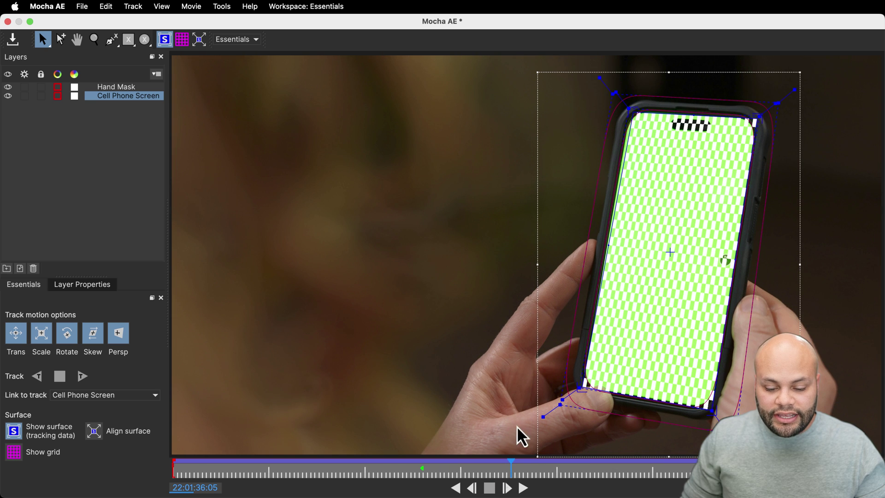
{"action": "left_click_drag", "start_coordinate": [628, 111], "coordinate": [625, 109]}
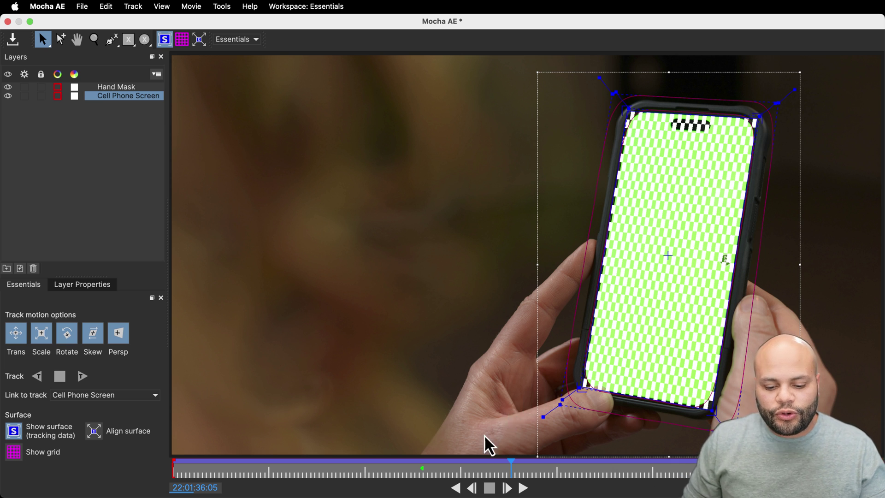
Step: Scrub around 22:01:35:01 to confirm the grid stays locked on the phone screen
{"action": "mouse_move", "coordinate": [392, 462]}
{"action": "left_mouse_down"}
{"action": "mouse_move", "coordinate": [425, 460]}
{"action": "mouse_move", "coordinate": [361, 463]}
{"action": "mouse_move", "coordinate": [409, 463]}
{"action": "left_mouse_up"}
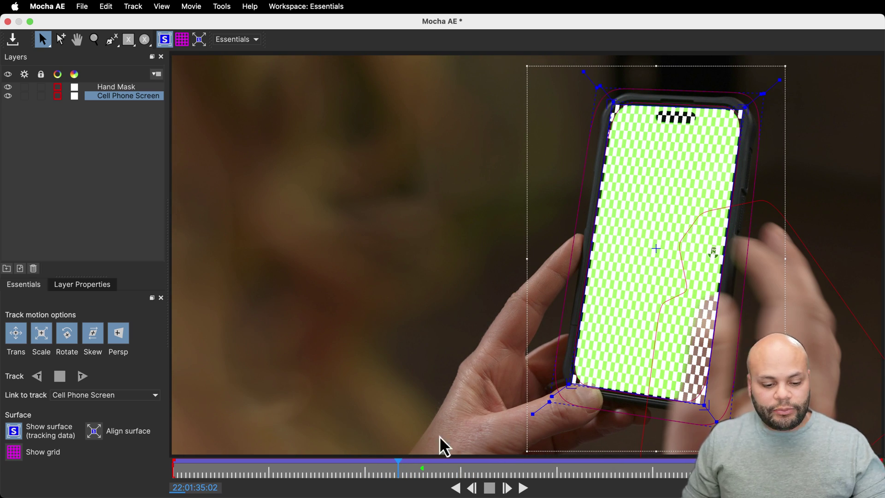
{"action": "left_click_drag", "start_coordinate": [398, 470], "coordinate": [410, 484]}
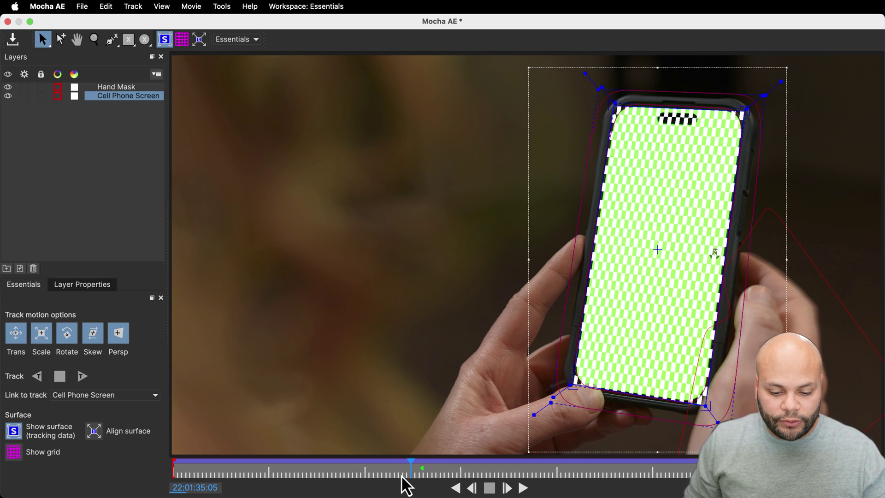
{"action": "left_click_drag", "start_coordinate": [405, 485], "coordinate": [422, 482]}
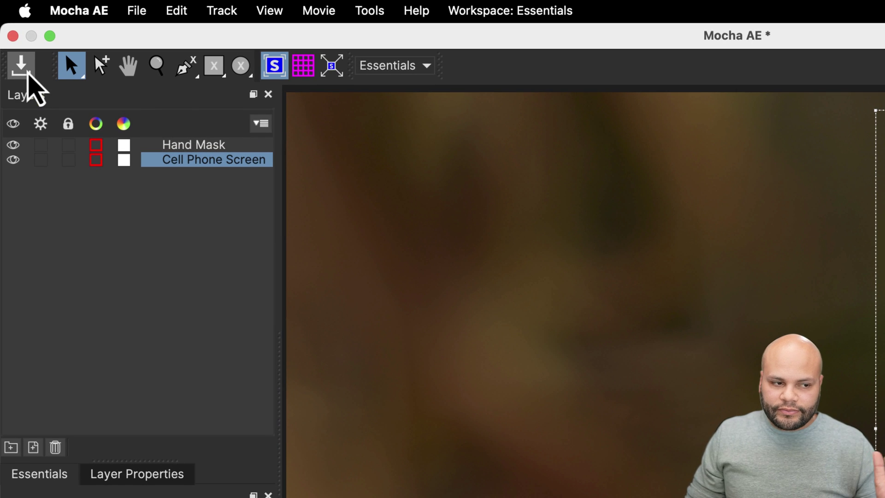
Step: Save the Mocha project, load Cell Phone Screen track data, export as Corner Pin (Support Motion Blur)
{"action": "left_click", "coordinate": [27, 73]}
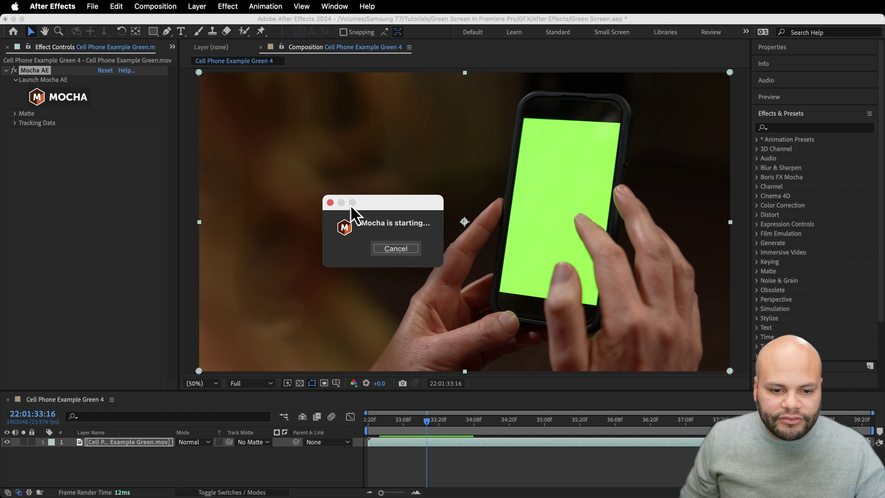
{"action": "left_click", "coordinate": [330, 203]}
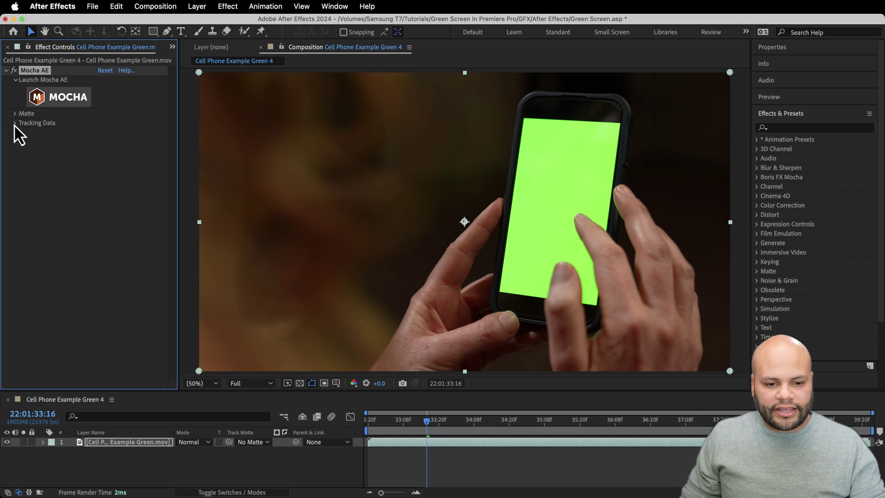
{"action": "left_click", "coordinate": [16, 123]}
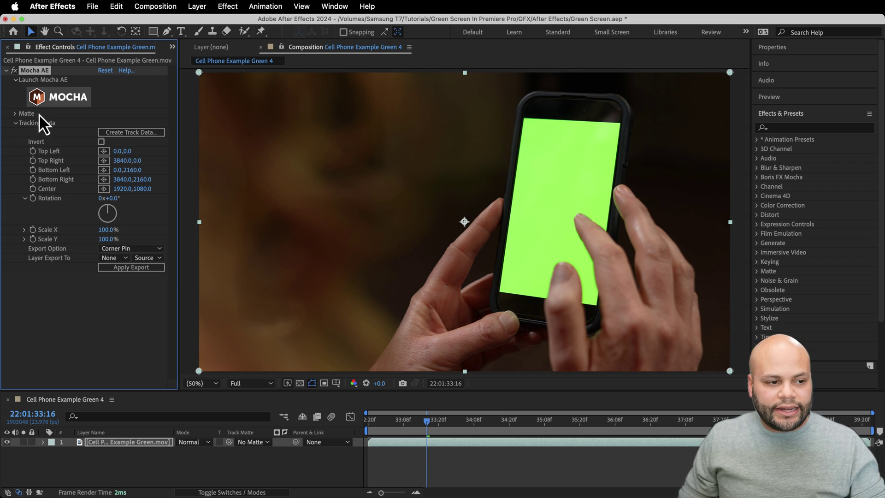
{"action": "left_click", "coordinate": [138, 134]}
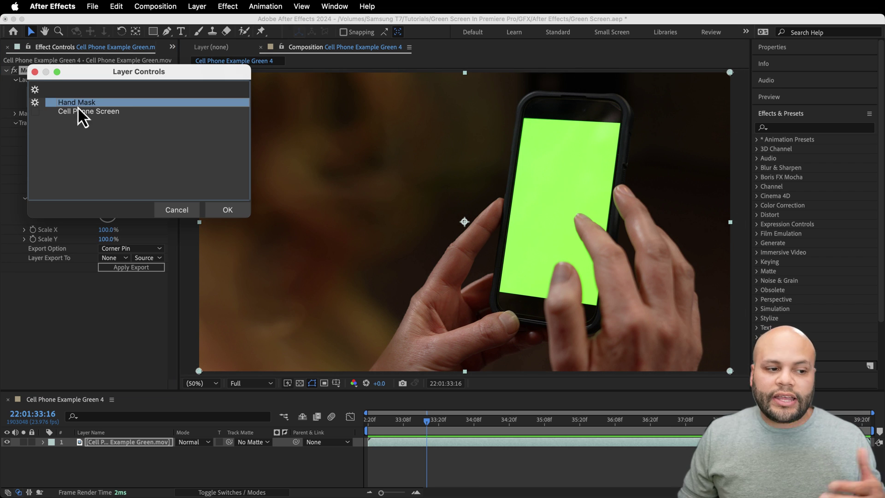
{"action": "left_click", "coordinate": [76, 111]}
{"action": "left_click", "coordinate": [224, 209]}
{"action": "left_click", "coordinate": [127, 249]}
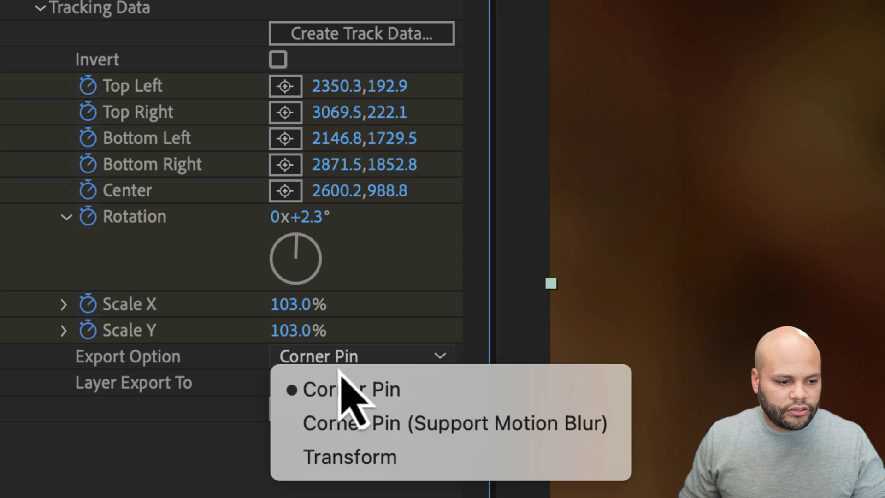
{"action": "left_click", "coordinate": [373, 429]}
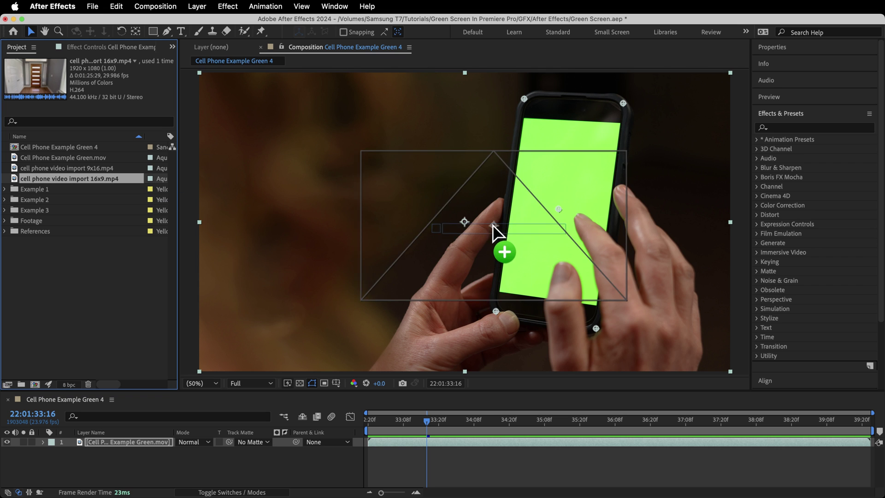
Step: Add the door footage, corner-pin it onto the phone, and check it at 22:01:35:22
{"action": "left_click_drag", "start_coordinate": [492, 230], "coordinate": [490, 216]}
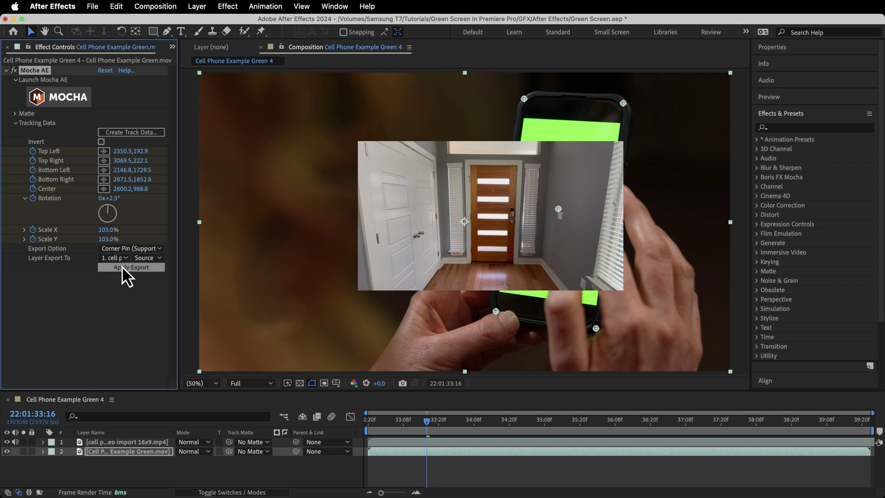
{"action": "left_click", "coordinate": [121, 266]}
{"action": "left_click_drag", "start_coordinate": [431, 422], "coordinate": [527, 423]}
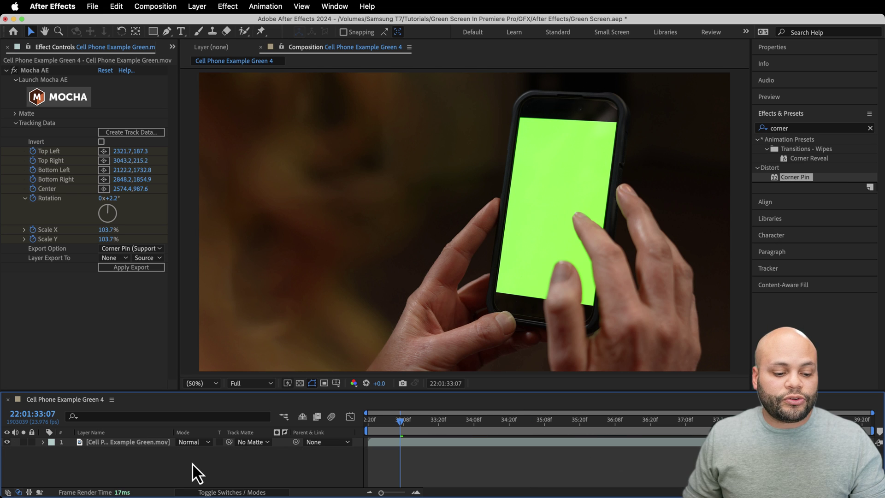
Step: Create a new comp-size solid named 'Reference Blue'
{"action": "right_click", "coordinate": [164, 466]}
{"action": "mouse_move", "coordinate": [230, 351]}
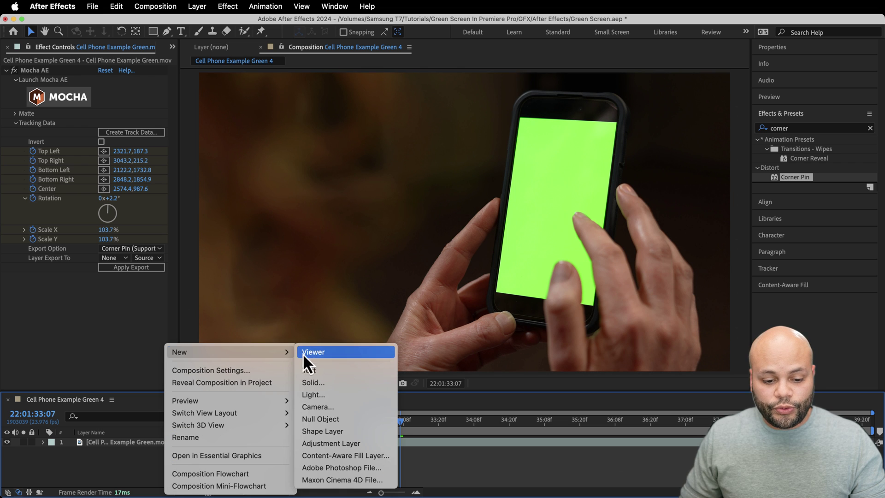
{"action": "left_click", "coordinate": [321, 383]}
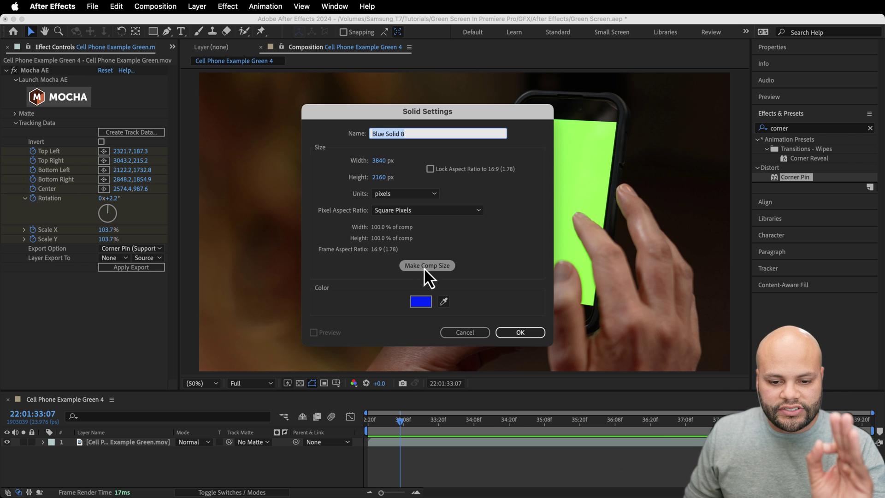
{"action": "left_click", "coordinate": [425, 267]}
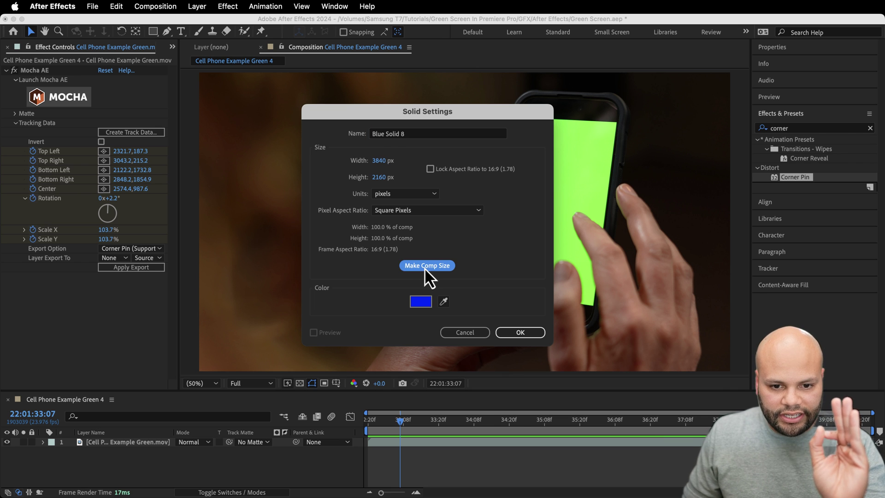
{"action": "left_click", "coordinate": [403, 134]}
{"action": "type", "text": "Referen"}
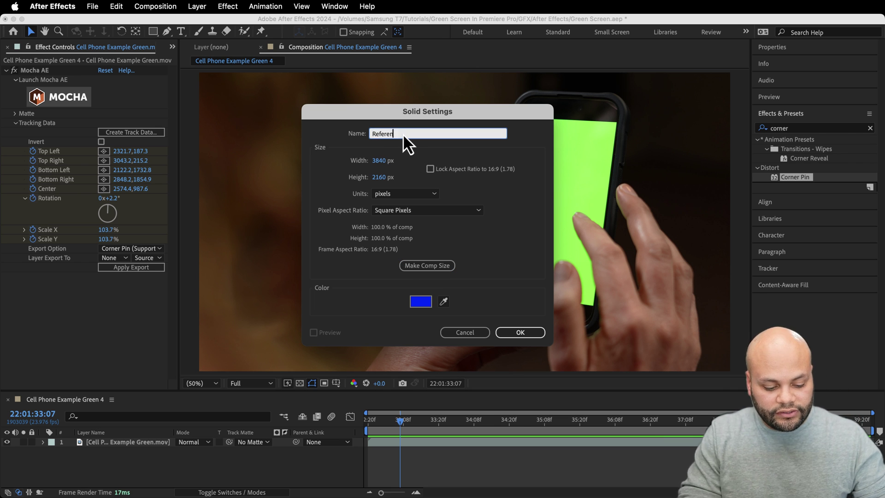
{"action": "type", "text": "ce Blue"}
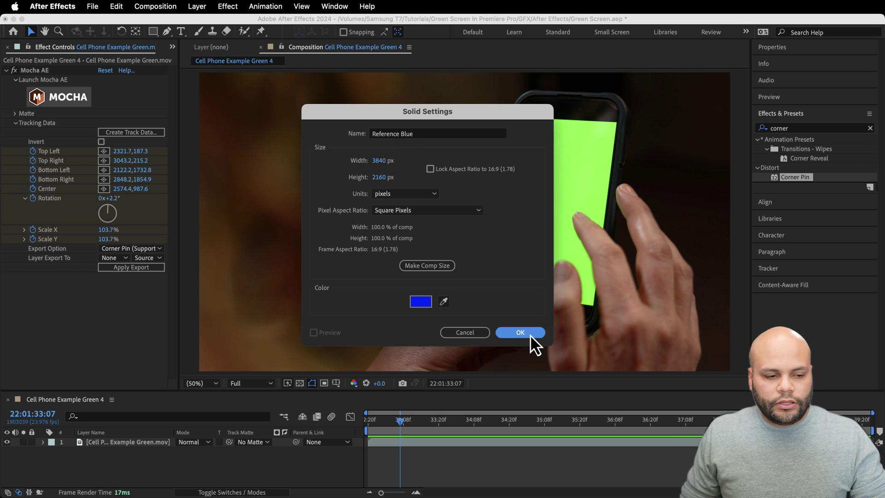
{"action": "left_click", "coordinate": [528, 333]}
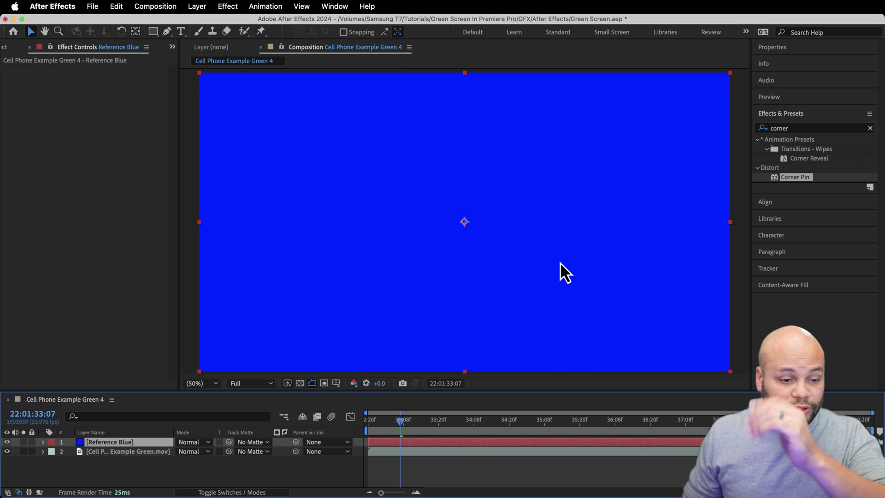
Step: Apply the Mocha motion-blur corner pin to Reference Blue and scrub to verify the track
{"action": "left_click", "coordinate": [124, 451]}
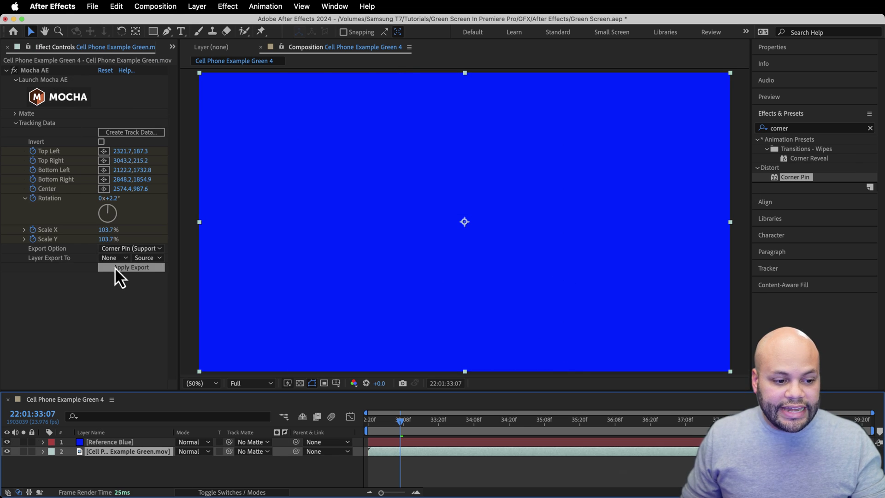
{"action": "left_click", "coordinate": [115, 251]}
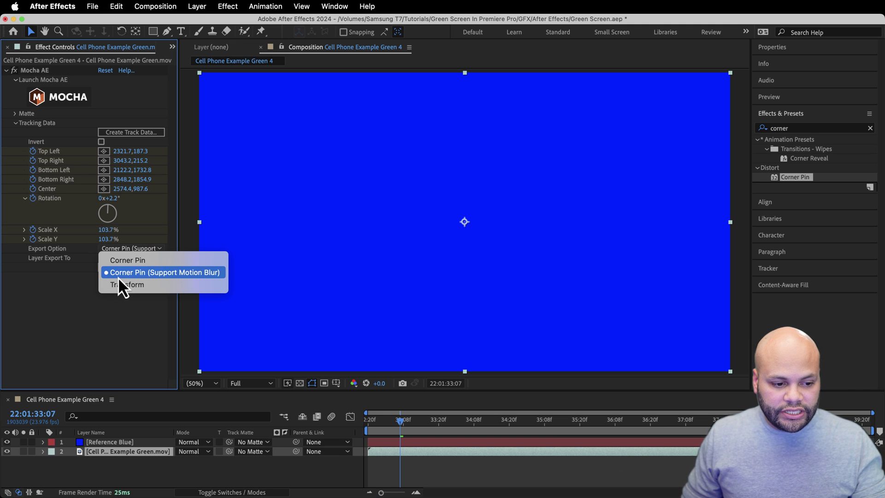
{"action": "left_click", "coordinate": [121, 271]}
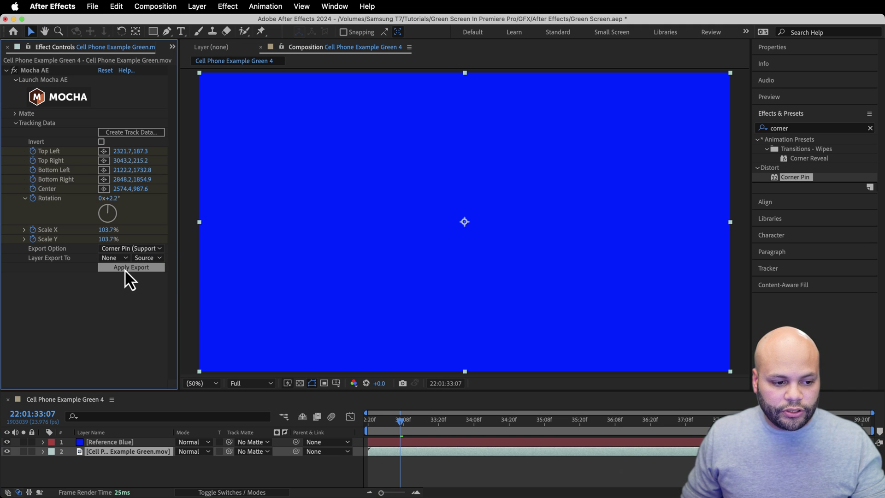
{"action": "left_click", "coordinate": [119, 259]}
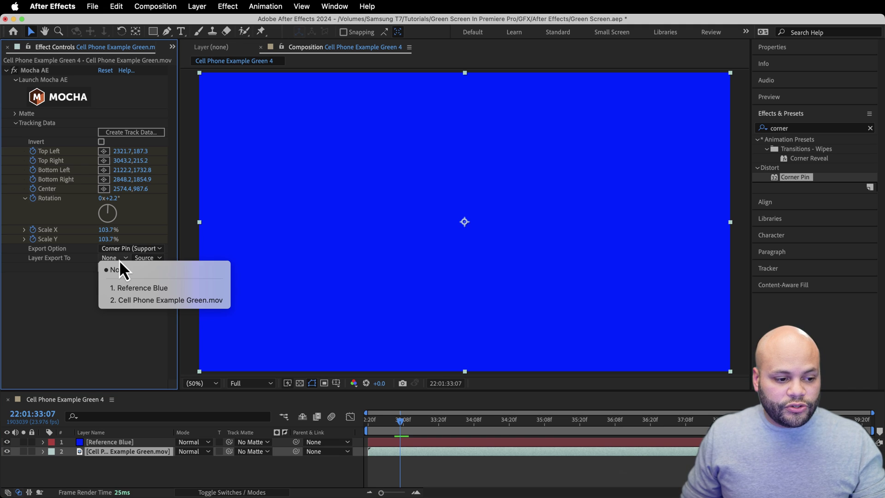
{"action": "left_click", "coordinate": [136, 291]}
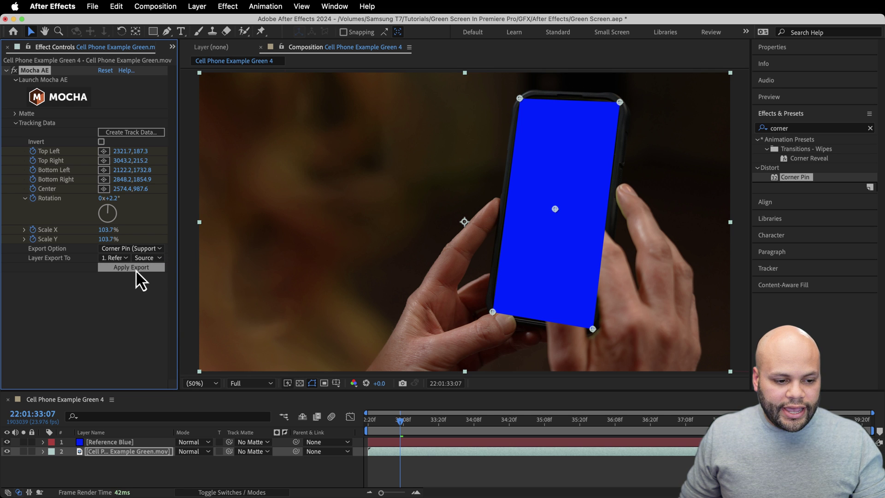
{"action": "left_click_drag", "start_coordinate": [400, 421], "coordinate": [374, 422]}
{"action": "left_click", "coordinate": [119, 443]}
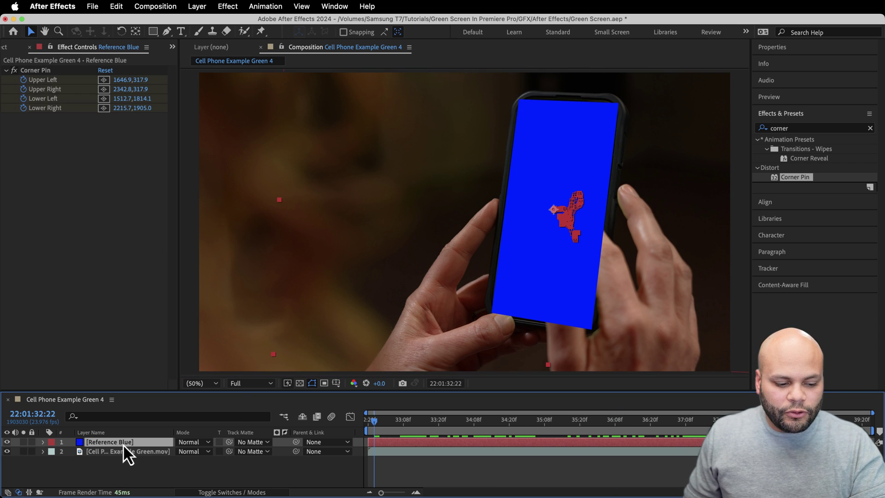
Step: Pre-compose Reference Blue into a new, opened composition named 'Corner Pinned Comp'
{"action": "right_click", "coordinate": [124, 443]}
{"action": "left_click", "coordinate": [183, 417]}
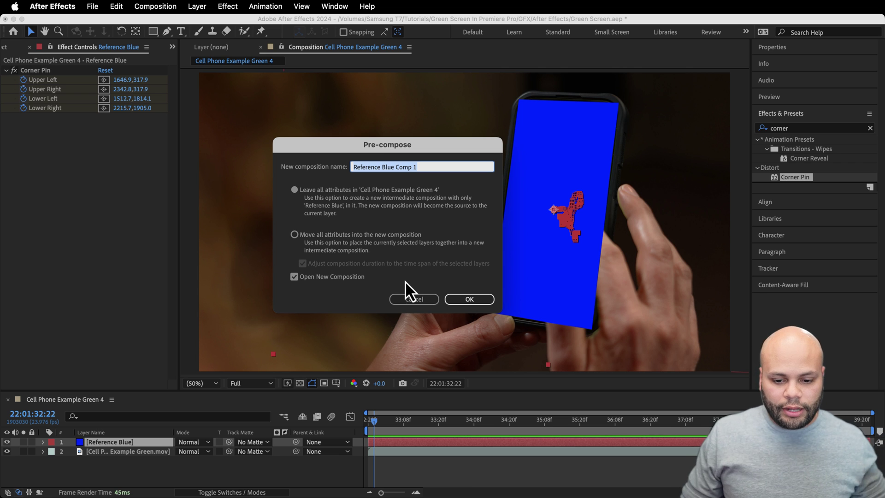
{"action": "type", "text": "Corner P"}
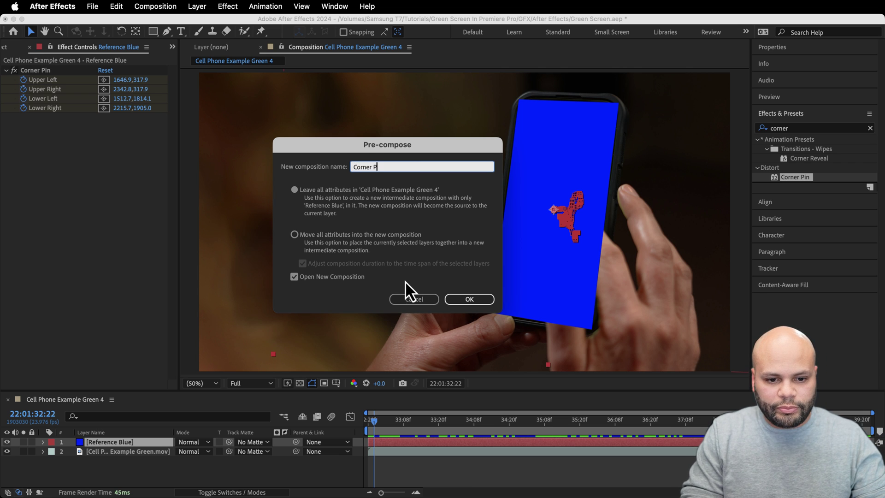
{"action": "type", "text": "inned Comp"}
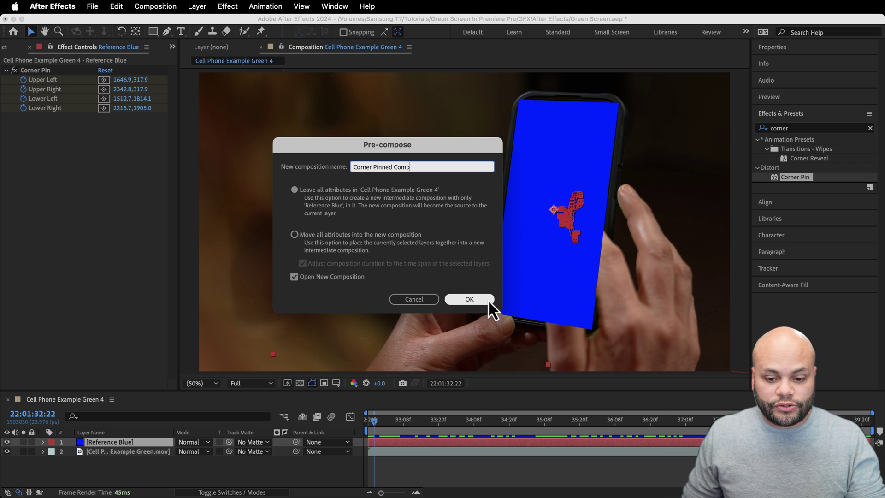
{"action": "left_click", "coordinate": [469, 299]}
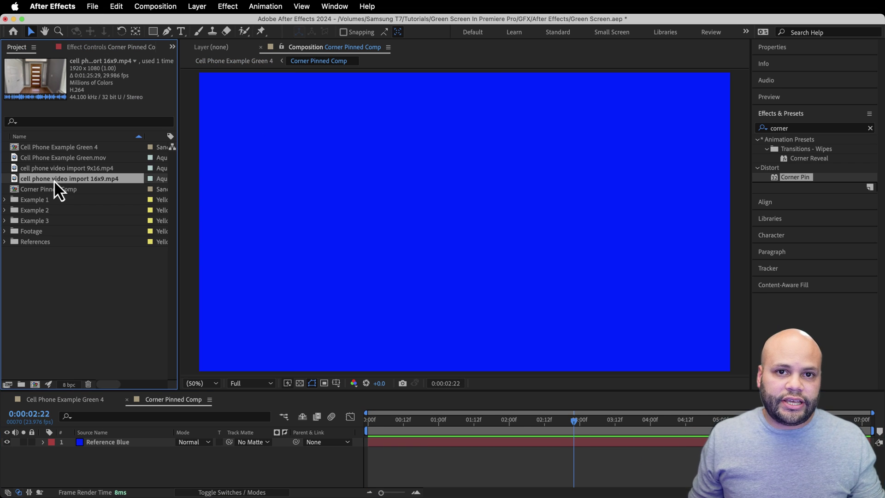
{"action": "left_click_drag", "start_coordinate": [54, 180], "coordinate": [483, 227]}
{"action": "right_click", "coordinate": [527, 198]}
{"action": "mouse_move", "coordinate": [568, 194]}
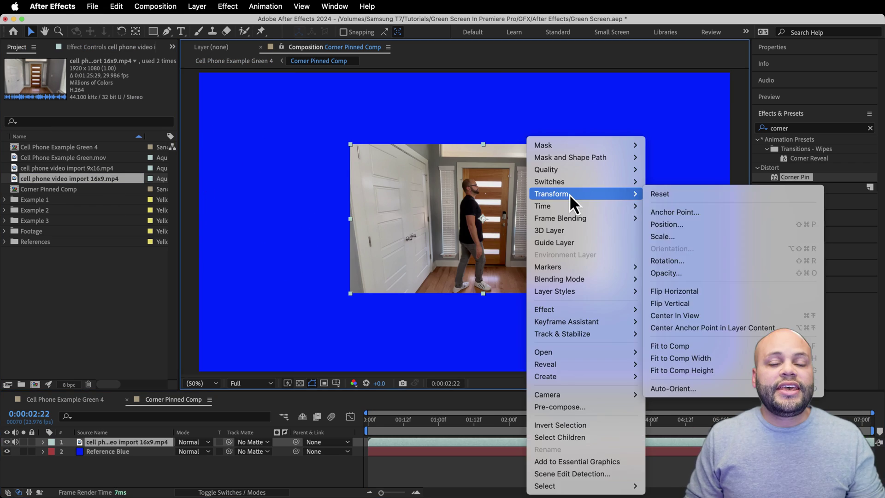
{"action": "left_click", "coordinate": [698, 345]}
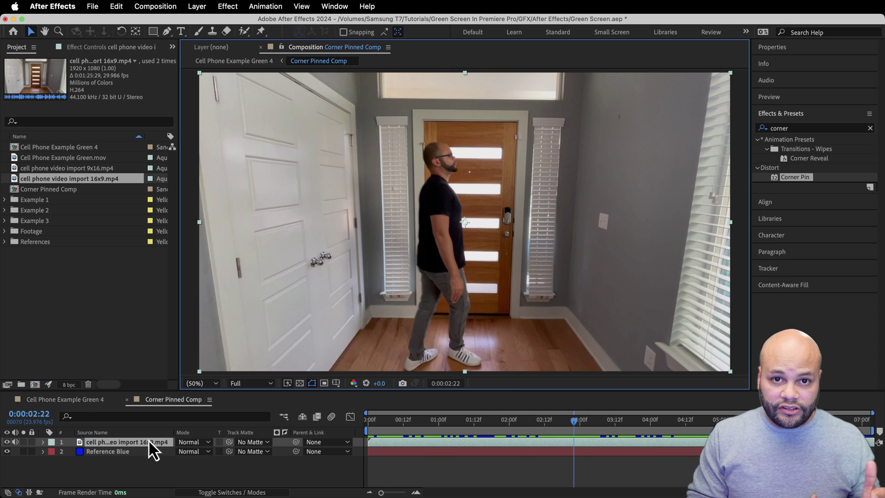
{"action": "left_click", "coordinate": [65, 400]}
{"action": "left_click_drag", "start_coordinate": [461, 420], "coordinate": [448, 405]}
{"action": "left_click", "coordinate": [172, 400]}
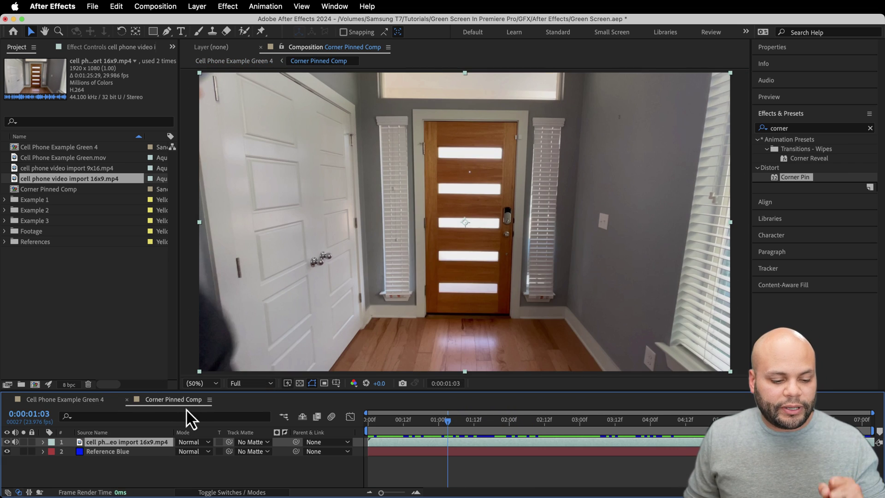
{"action": "key", "text": "Delete"}
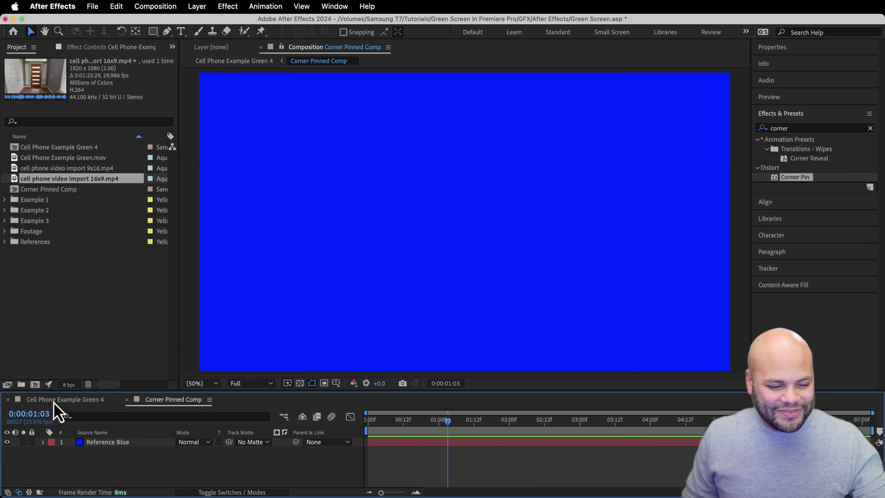
{"action": "left_click", "coordinate": [316, 85]}
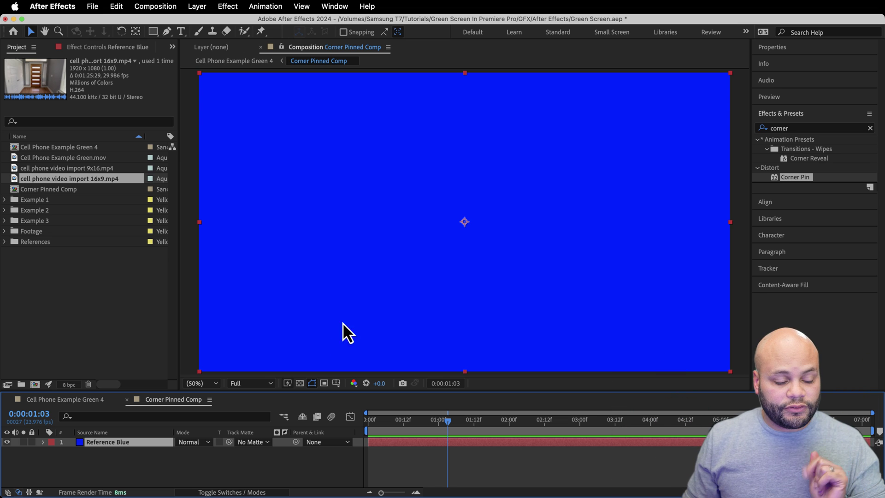
Step: Pre-compose Reference Blue into a new, opened composition named 'Actual Size'
{"action": "right_click", "coordinate": [122, 442]}
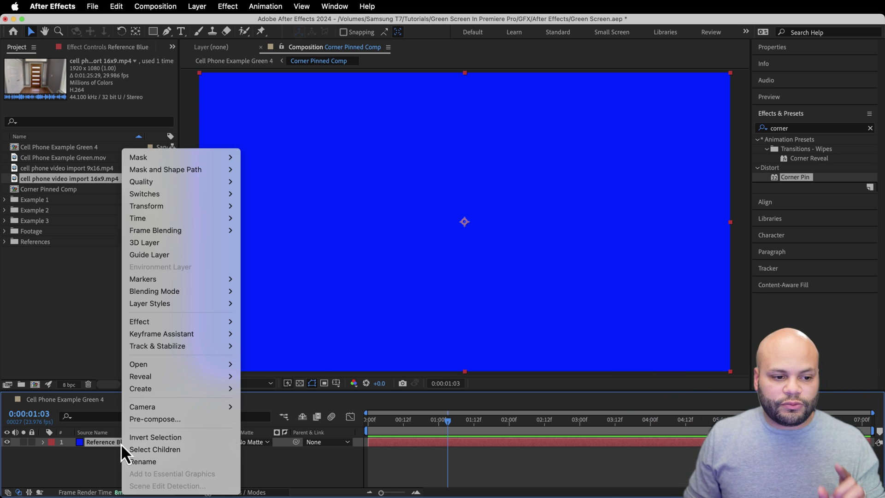
{"action": "left_click", "coordinate": [181, 421]}
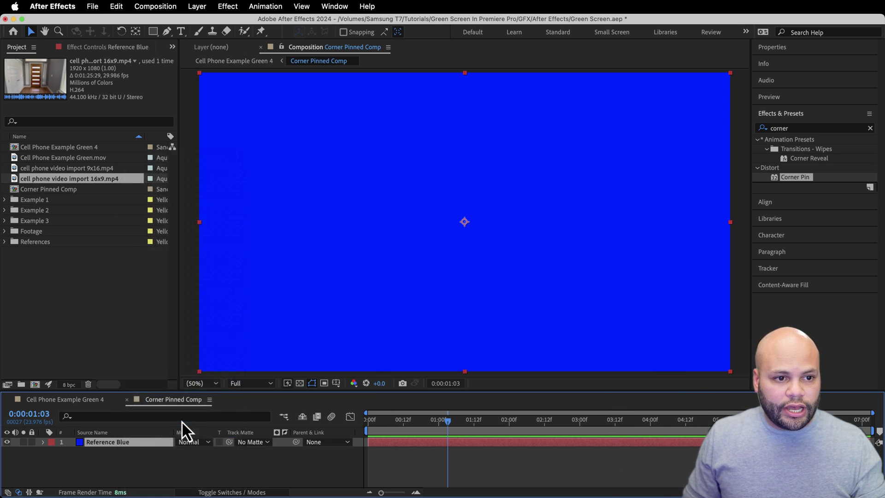
{"action": "type", "text": "Actual Size"}
{"action": "left_click", "coordinate": [457, 299]}
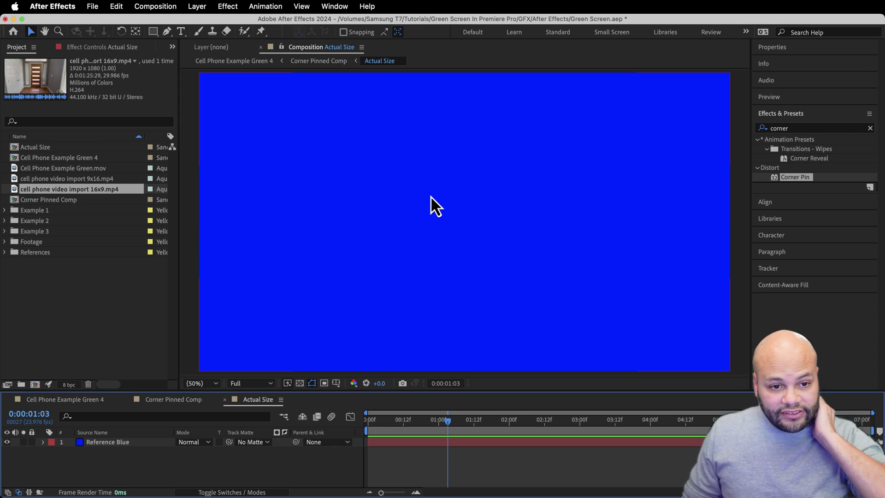
Step: Set the Actual Size comp to 1170 × 2532 pixels in Composition Settings
{"action": "left_click", "coordinate": [170, 7]}
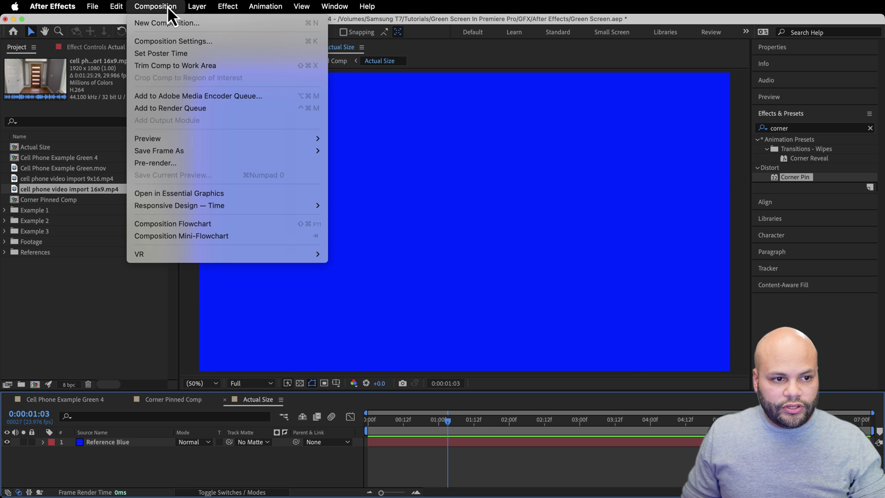
{"action": "left_click", "coordinate": [189, 41]}
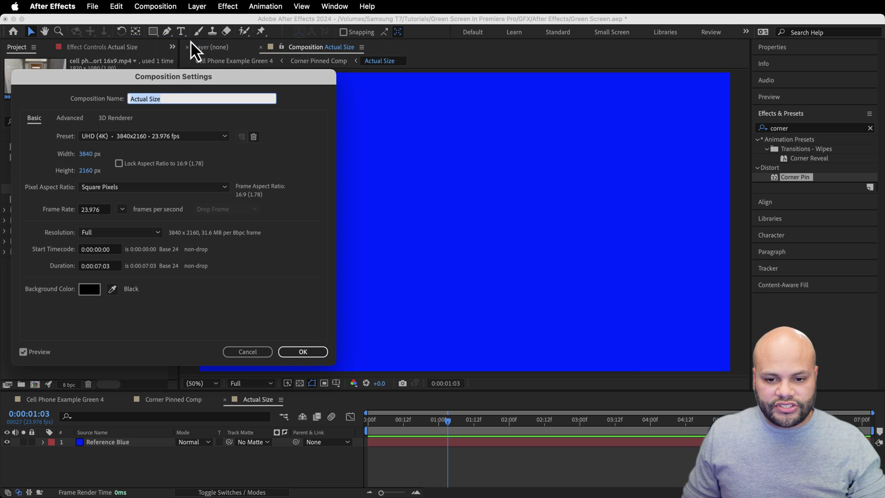
{"action": "left_click_drag", "start_coordinate": [189, 82], "coordinate": [521, 81]}
{"action": "left_click", "coordinate": [424, 153]}
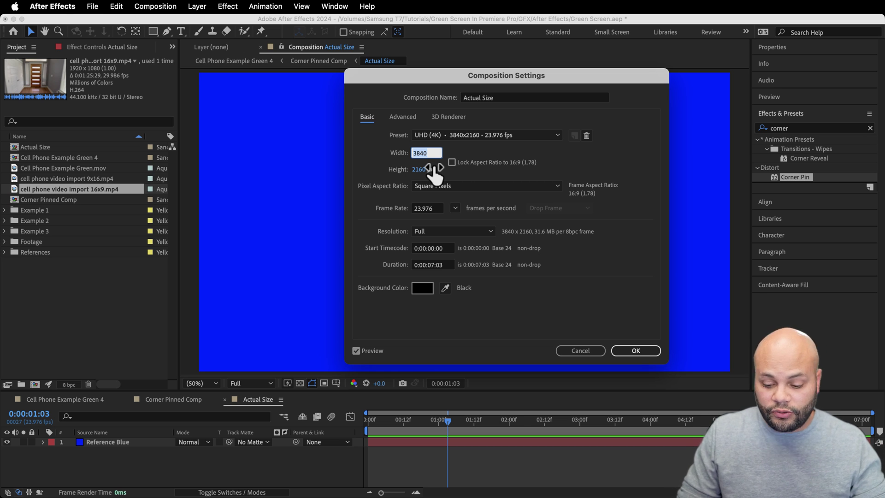
{"action": "type", "text": "1170"}
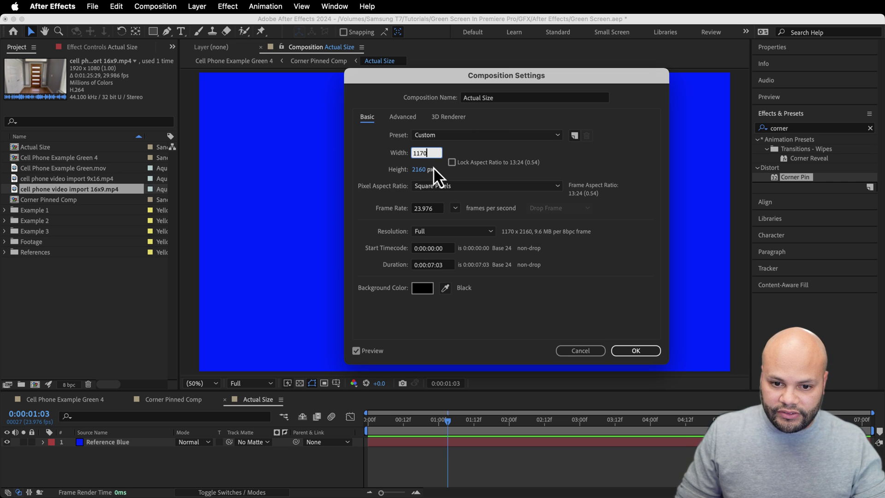
{"action": "left_click", "coordinate": [433, 168]}
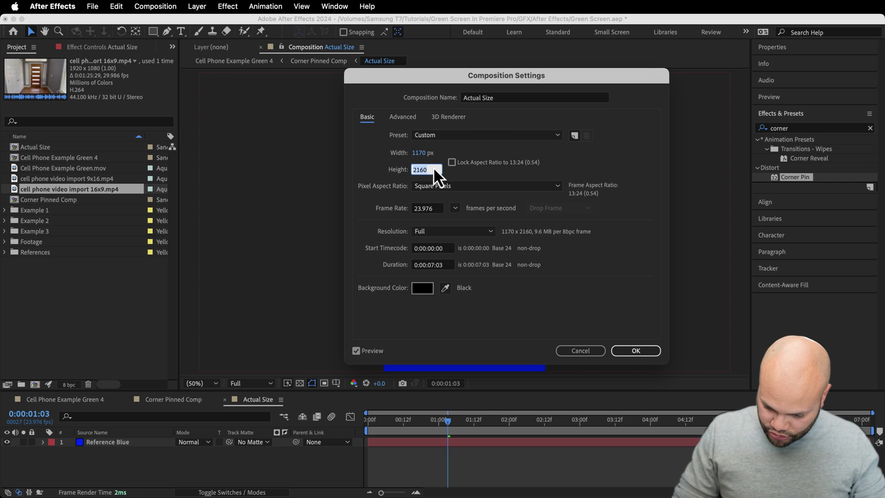
{"action": "type", "text": "2532"}
{"action": "key", "text": "Tab"}
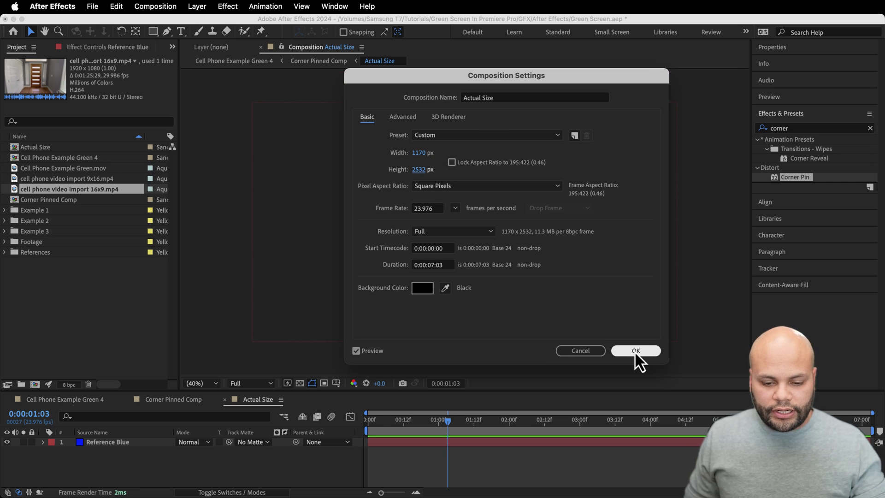
{"action": "left_click", "coordinate": [636, 351]}
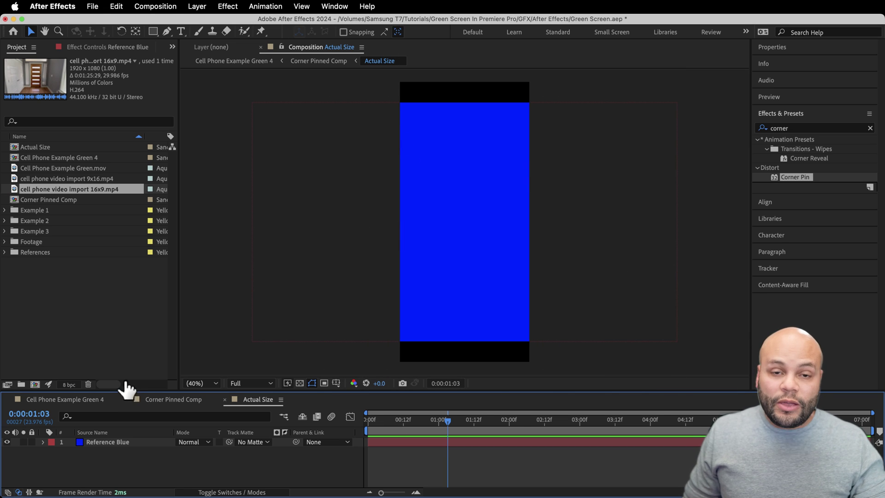
Step: Replace Reference Blue with the 16x9 door footage, fitted to the comp height
{"action": "left_click", "coordinate": [113, 444]}
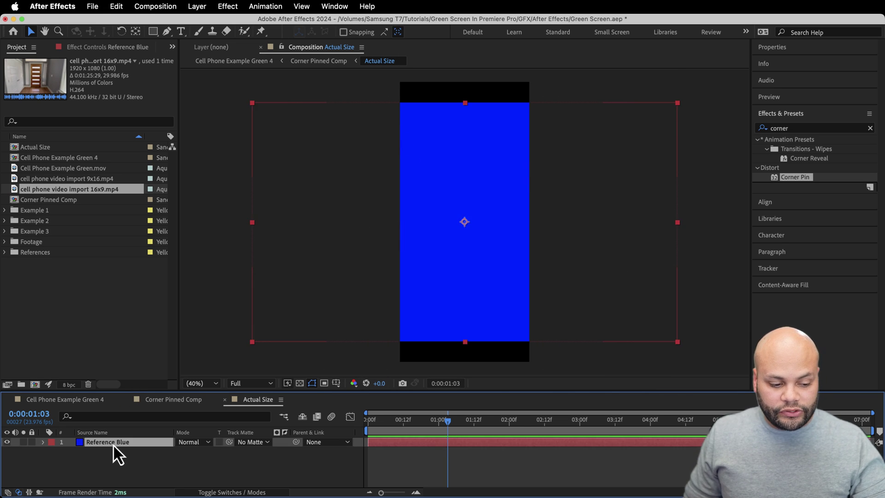
{"action": "key", "text": "Delete"}
{"action": "left_click_drag", "start_coordinate": [13, 191], "coordinate": [466, 210]}
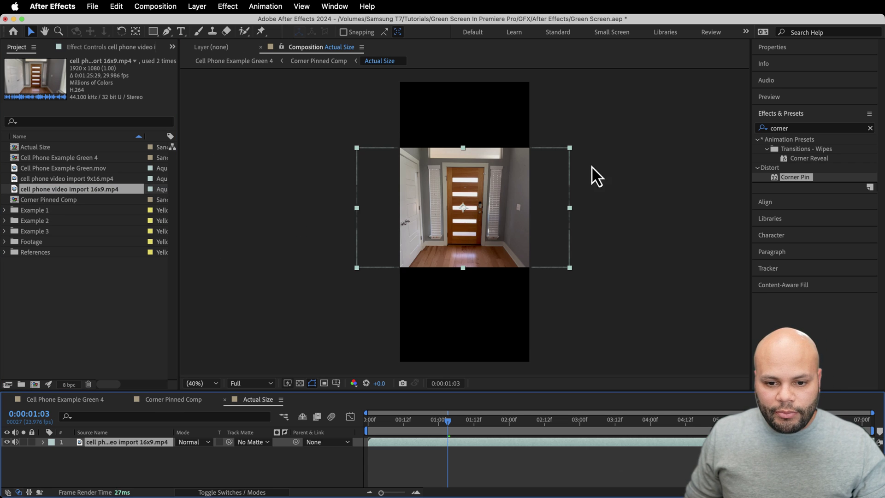
{"action": "right_click", "coordinate": [493, 172]}
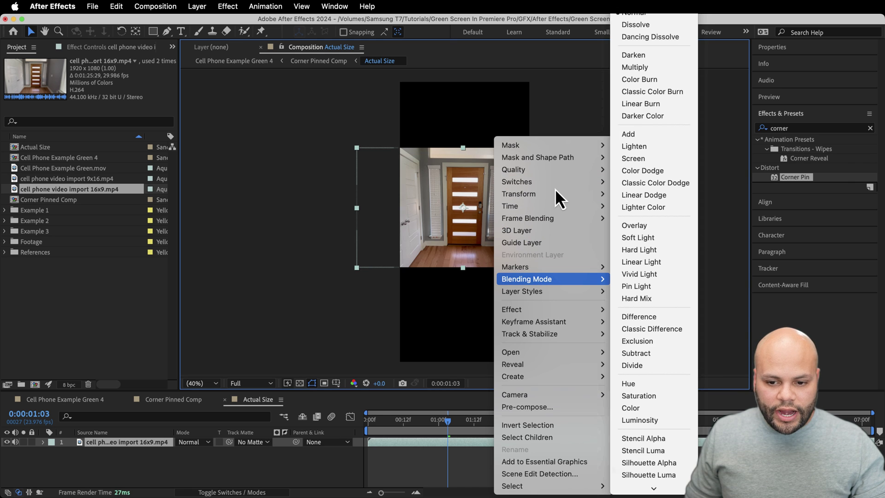
{"action": "mouse_move", "coordinate": [551, 198]}
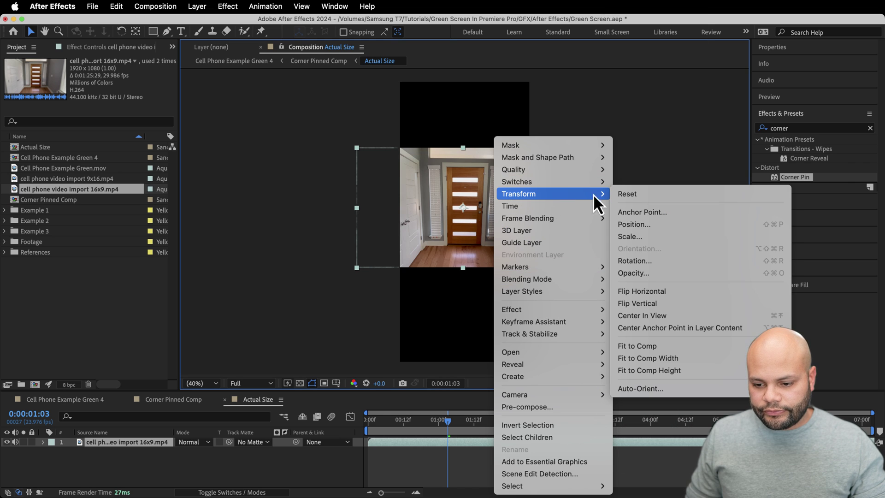
{"action": "left_click", "coordinate": [667, 371]}
Step: Scrub and play back the door footage to check it
{"action": "left_click_drag", "start_coordinate": [424, 420], "coordinate": [460, 360]}
{"action": "left_click", "coordinate": [485, 420]}
{"action": "key", "text": "space"}
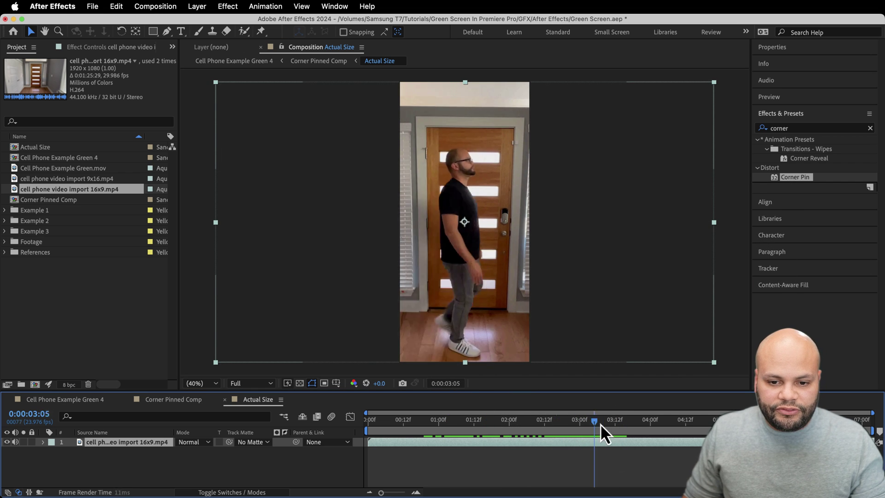
{"action": "left_click_drag", "start_coordinate": [615, 406], "coordinate": [650, 421]}
Step: Compare the Corner Pinned Comp with the footage on the phone in Cell Phone Example Green 4
{"action": "left_click", "coordinate": [161, 400]}
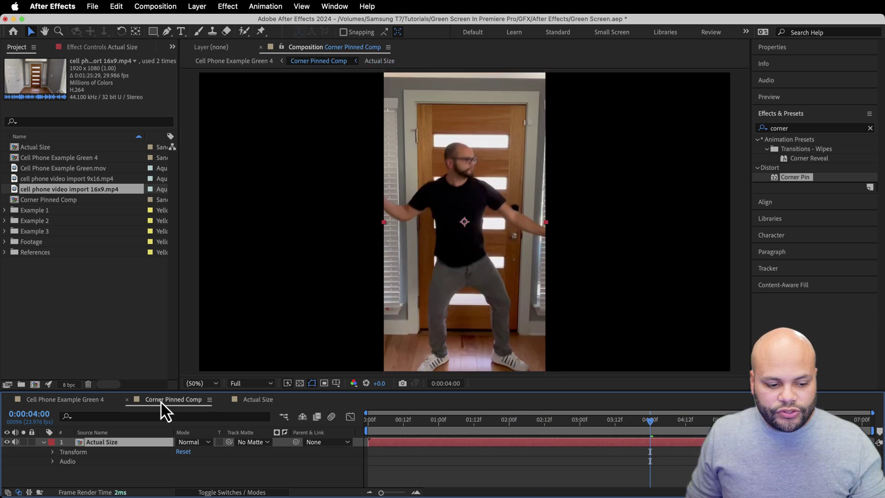
{"action": "left_click_drag", "start_coordinate": [422, 422], "coordinate": [537, 402]}
{"action": "key", "text": "comma"}
{"action": "key", "text": "comma"}
{"action": "key", "text": "comma"}
{"action": "key", "text": "comma"}
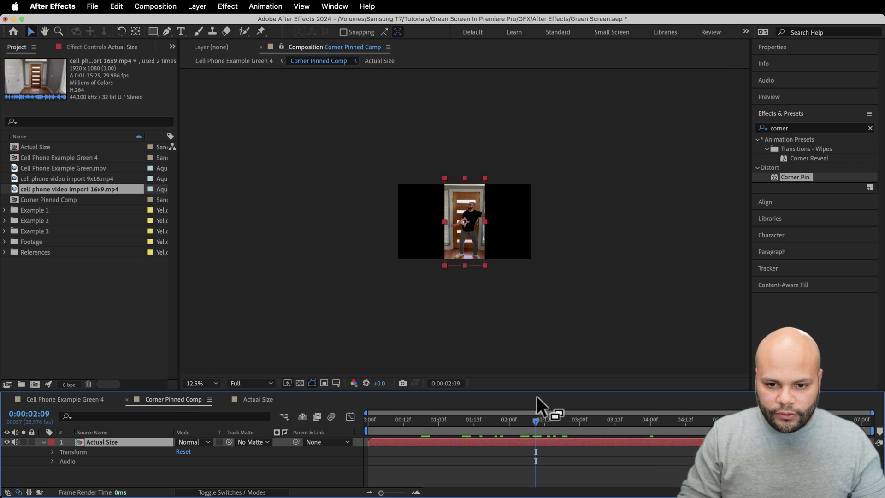
{"action": "left_click", "coordinate": [81, 400]}
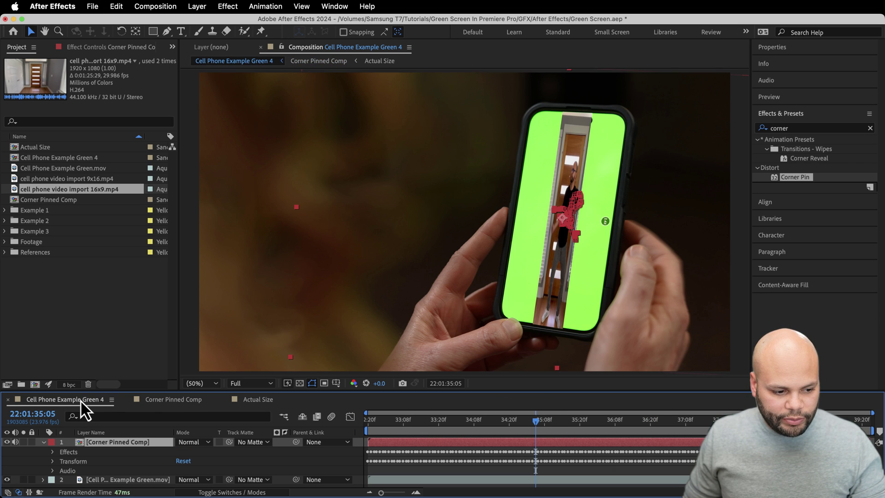
{"action": "left_click_drag", "start_coordinate": [543, 419], "coordinate": [568, 425]}
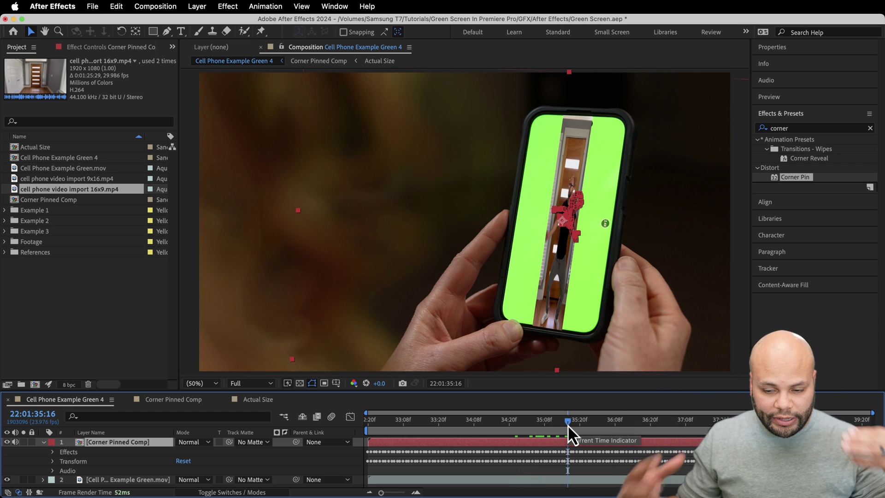
Step: Apply Transform > Fit to Comp to the Actual Size layer in the Corner Pinned Comp
{"action": "left_click", "coordinate": [172, 399]}
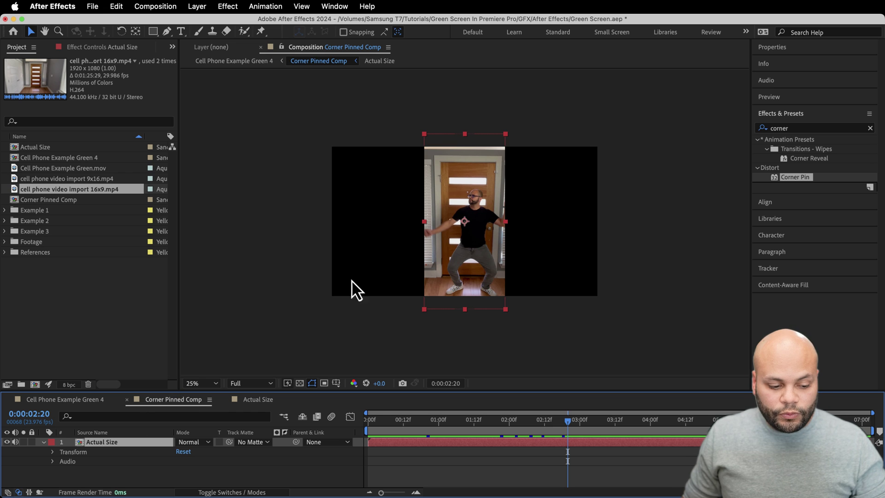
{"action": "right_click", "coordinate": [453, 202]}
{"action": "mouse_move", "coordinate": [469, 198]}
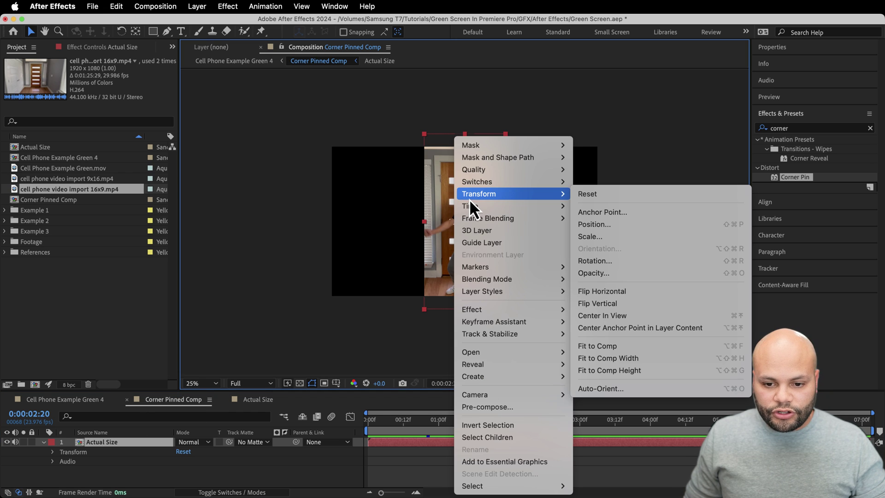
{"action": "left_click", "coordinate": [627, 347]}
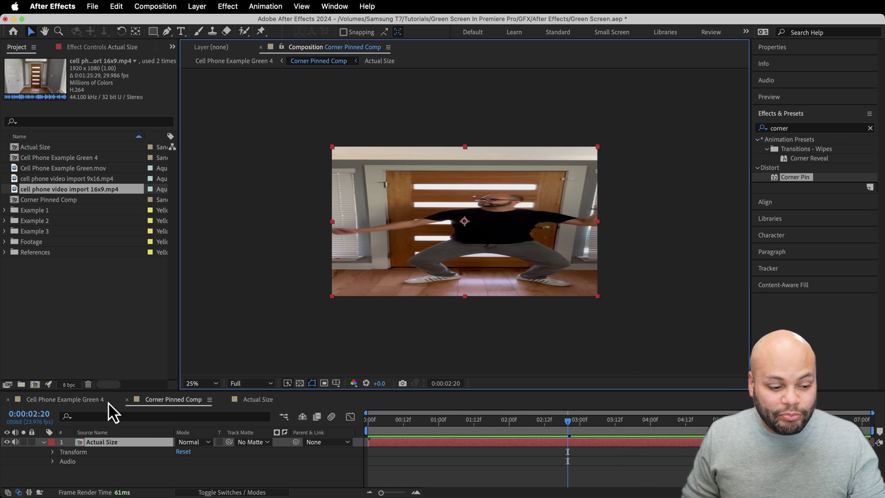
Step: Check the Corner Pinned Comp precomp, then select the Corner Pin effect in Cell Phone Example Green 4
{"action": "left_click", "coordinate": [73, 403]}
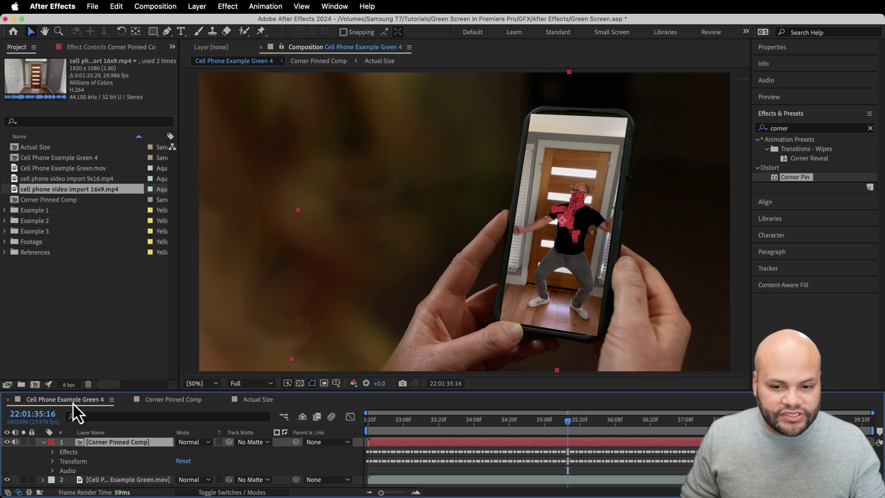
{"action": "mouse_move", "coordinate": [565, 429]}
{"action": "left_mouse_down"}
{"action": "mouse_move", "coordinate": [457, 438]}
{"action": "mouse_move", "coordinate": [533, 422]}
{"action": "mouse_move", "coordinate": [598, 425]}
{"action": "mouse_move", "coordinate": [556, 419]}
{"action": "left_mouse_up"}
{"action": "double_click", "coordinate": [535, 441]}
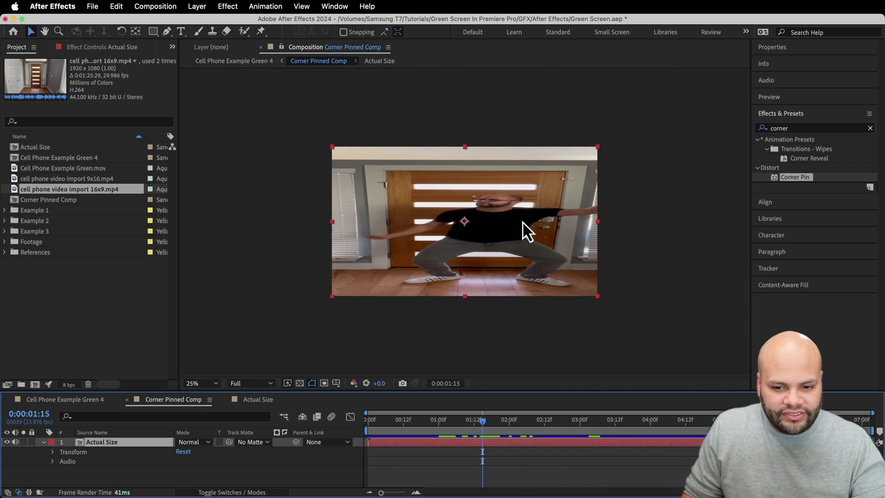
{"action": "left_click", "coordinate": [71, 400]}
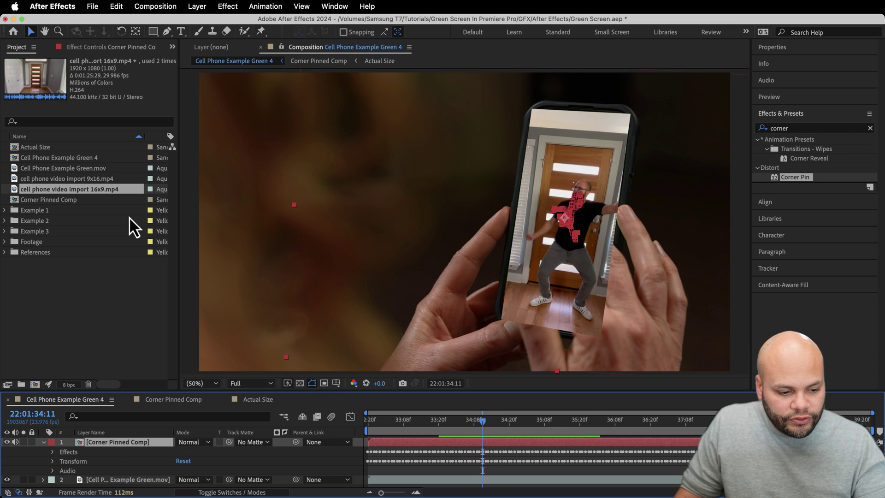
{"action": "left_click", "coordinate": [104, 47]}
{"action": "left_click", "coordinate": [48, 70]}
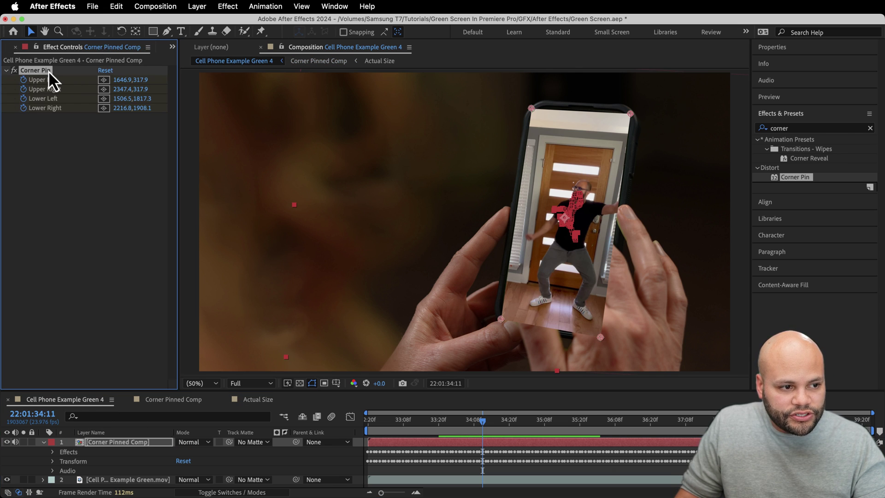
Step: Drag all four corner pins out to the comp's corners
{"action": "left_click_drag", "start_coordinate": [528, 111], "coordinate": [196, 73]}
{"action": "left_click_drag", "start_coordinate": [501, 319], "coordinate": [198, 372]}
{"action": "left_click_drag", "start_coordinate": [600, 337], "coordinate": [733, 371]}
{"action": "left_click_drag", "start_coordinate": [631, 114], "coordinate": [731, 72]}
{"action": "left_click_drag", "start_coordinate": [196, 73], "coordinate": [195, 76]}
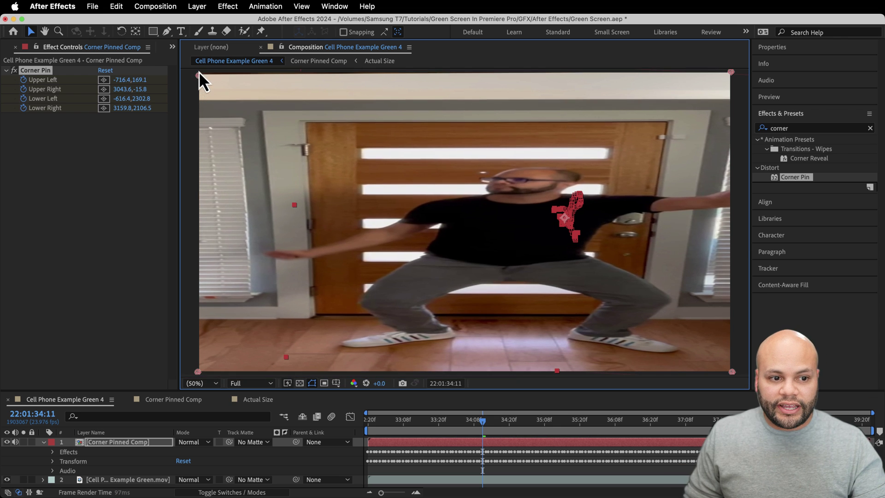
Step: Place the four corner pins back onto the phone screen's corners
{"action": "left_click_drag", "start_coordinate": [198, 71], "coordinate": [357, 115]}
{"action": "left_click_drag", "start_coordinate": [405, 130], "coordinate": [530, 123]}
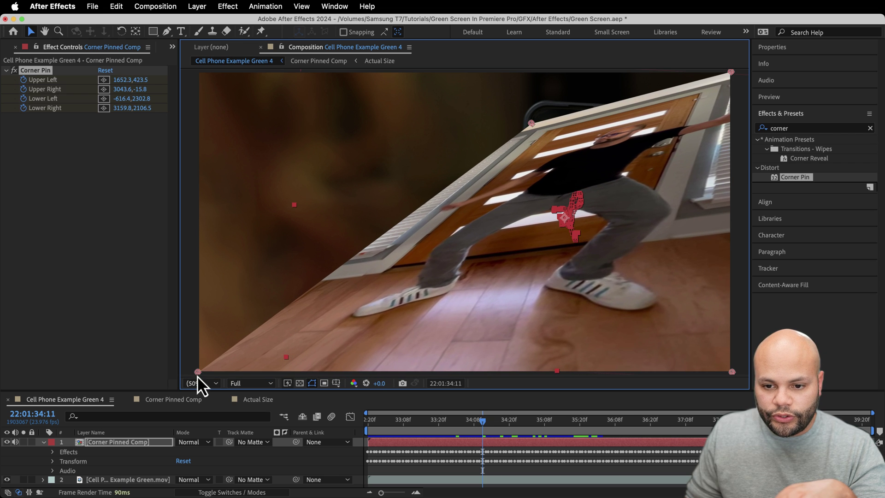
{"action": "left_click_drag", "start_coordinate": [197, 371], "coordinate": [501, 298]}
{"action": "left_click_drag", "start_coordinate": [732, 372], "coordinate": [621, 318]}
{"action": "left_click_drag", "start_coordinate": [731, 72], "coordinate": [630, 133]}
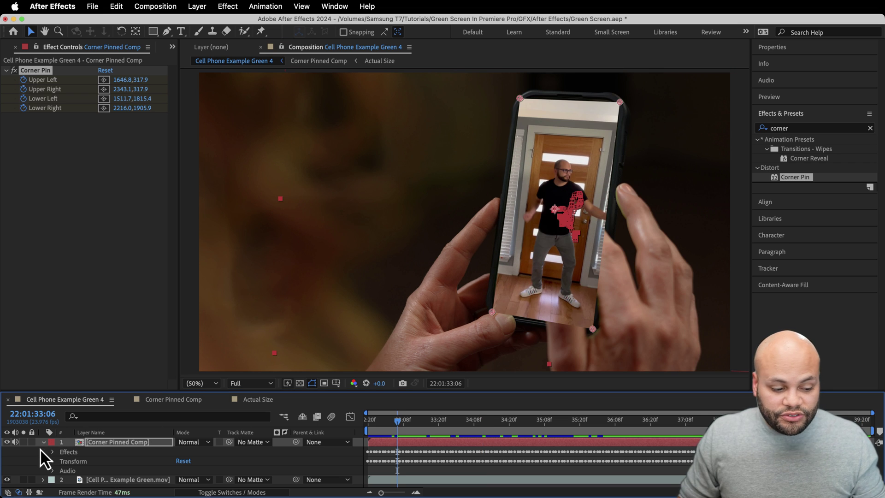
Step: Move Corner Pinned Comp beneath the phone clip and apply the Keylight preset to the phone clip
{"action": "left_click", "coordinate": [43, 442]}
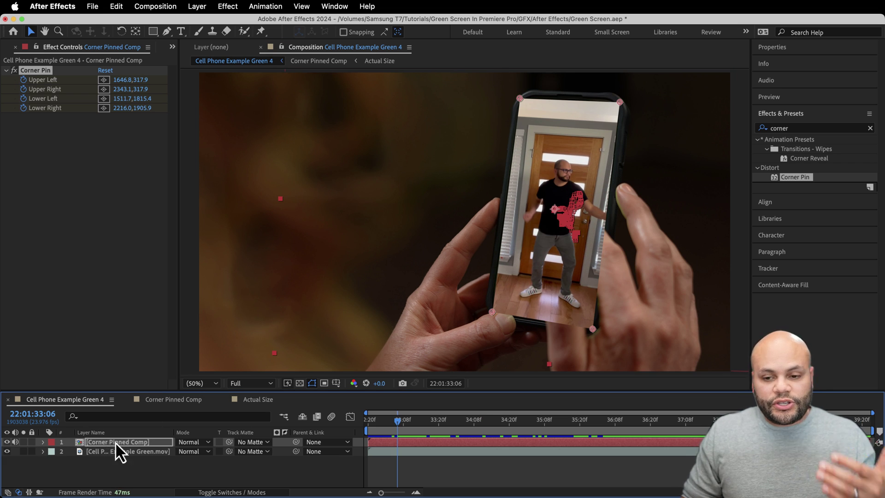
{"action": "left_click_drag", "start_coordinate": [126, 443], "coordinate": [123, 459]}
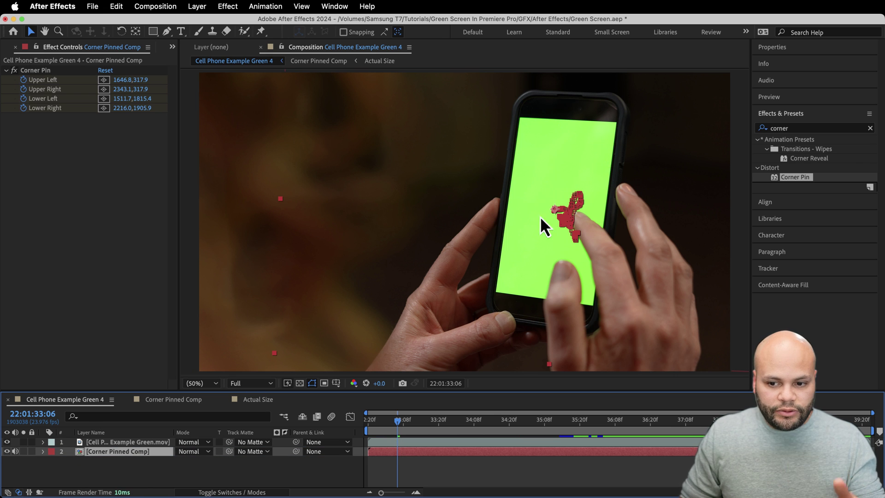
{"action": "double_click", "coordinate": [795, 128]}
{"action": "type", "text": "Keylight"}
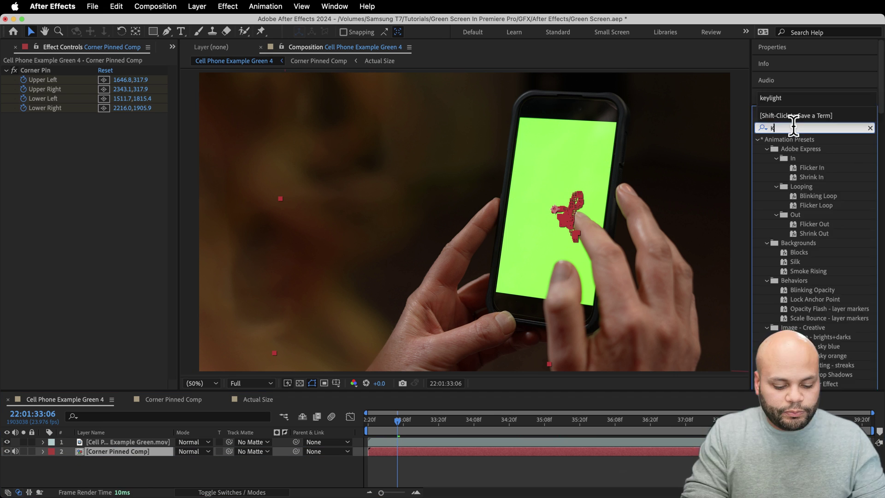
{"action": "left_click_drag", "start_coordinate": [750, 152], "coordinate": [682, 152]}
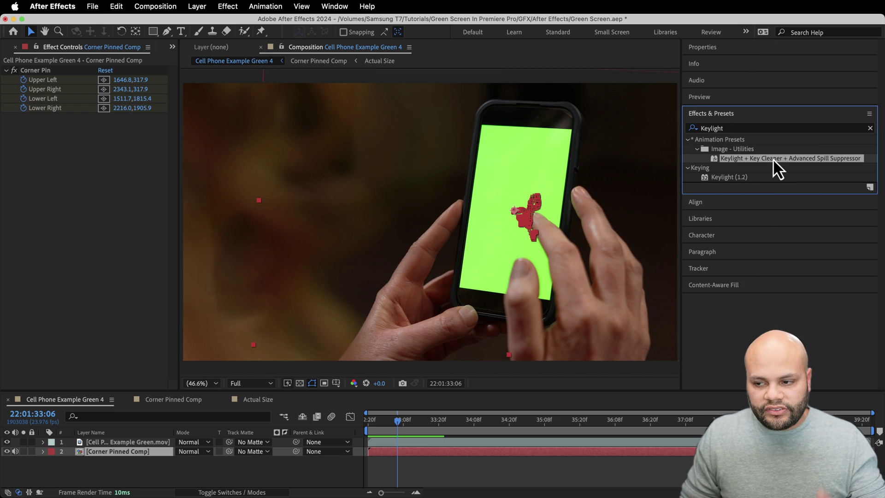
{"action": "left_click_drag", "start_coordinate": [773, 159], "coordinate": [129, 444]}
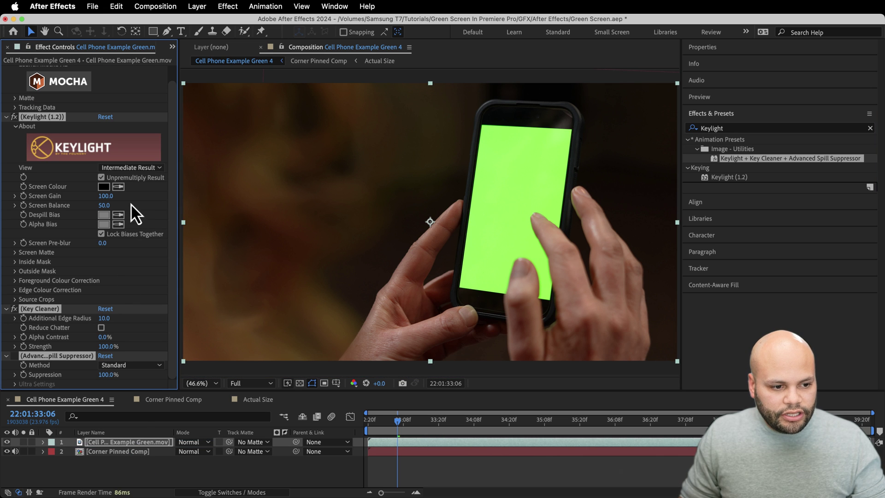
Step: Eyedrop the phone's green screen as Keylight's Screen Colour and scrub to check the key
{"action": "left_click", "coordinate": [118, 187]}
{"action": "left_click", "coordinate": [547, 203]}
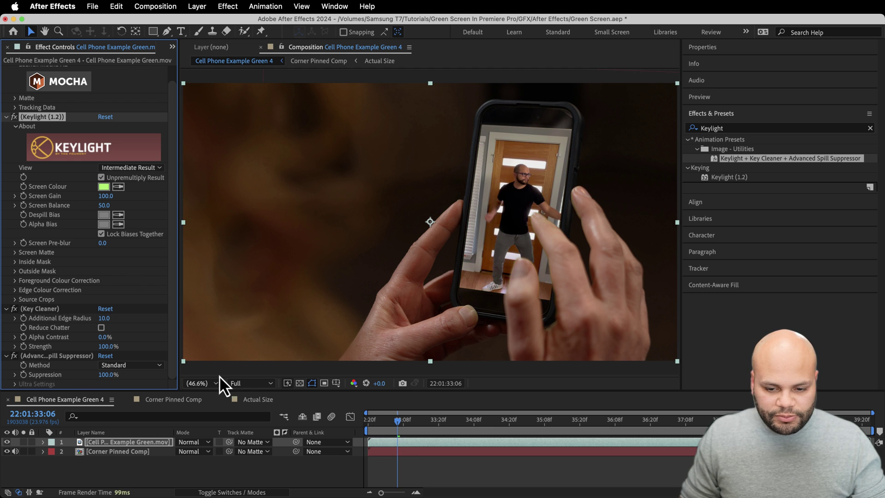
{"action": "left_click_drag", "start_coordinate": [426, 421], "coordinate": [593, 426]}
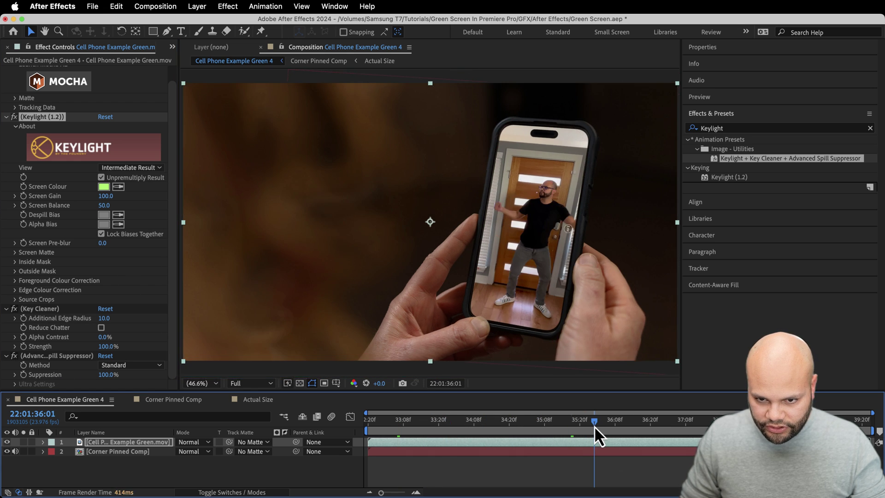